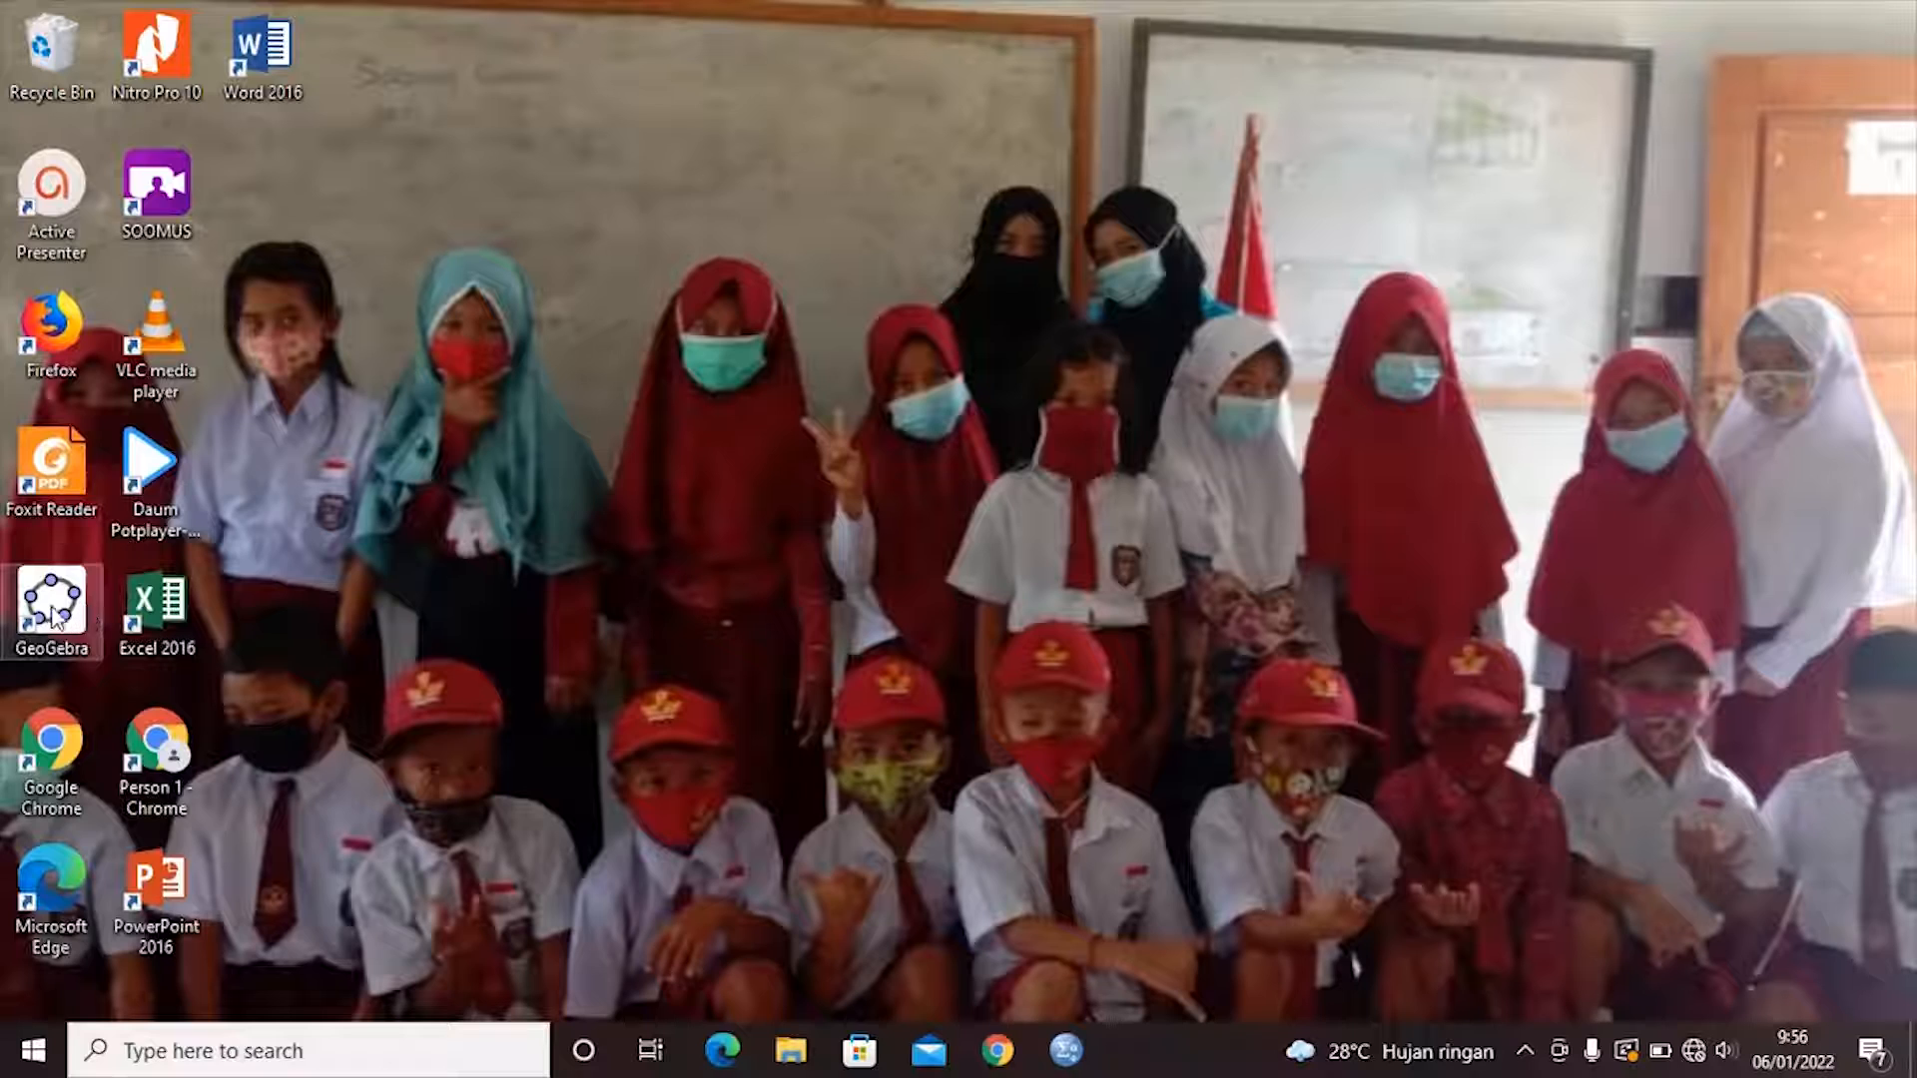
Step: Launch GeoGebra from the desktop and maximize its window
double_click(54, 618)
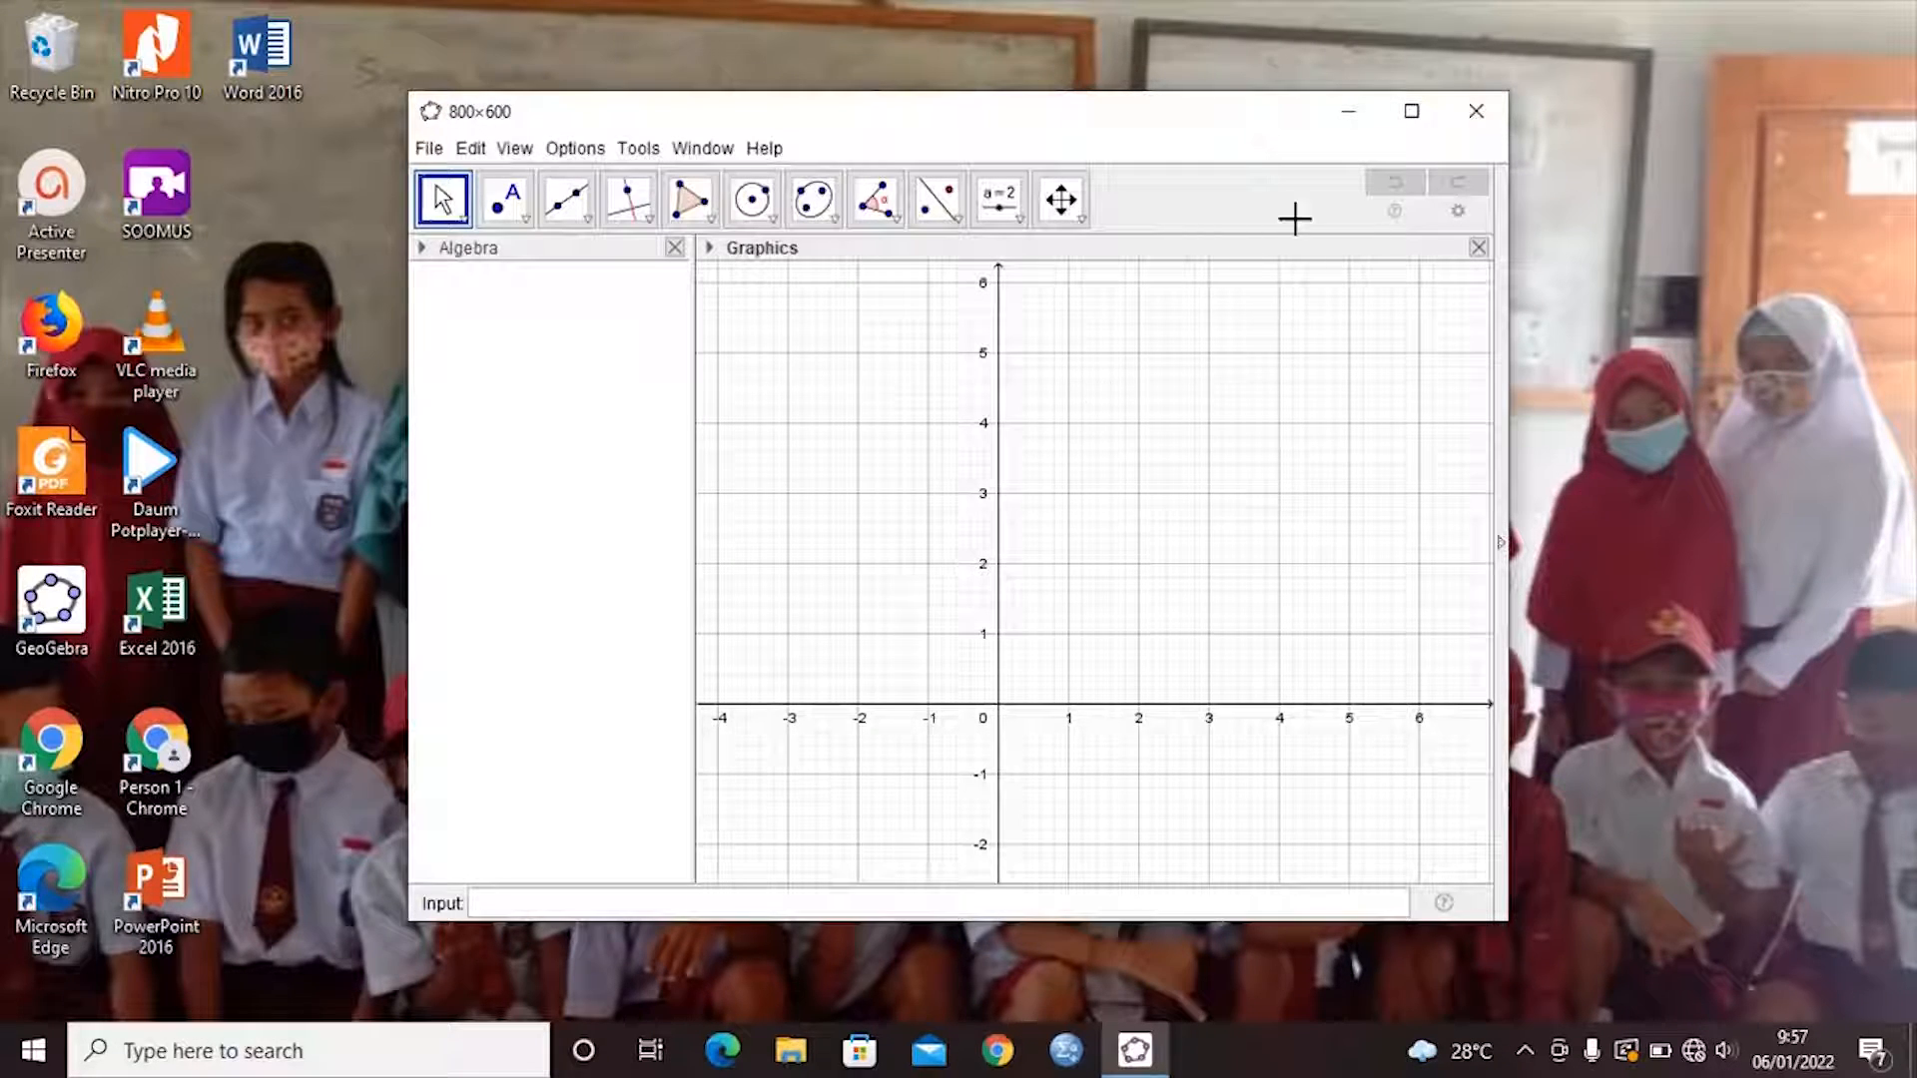
left_click(1412, 112)
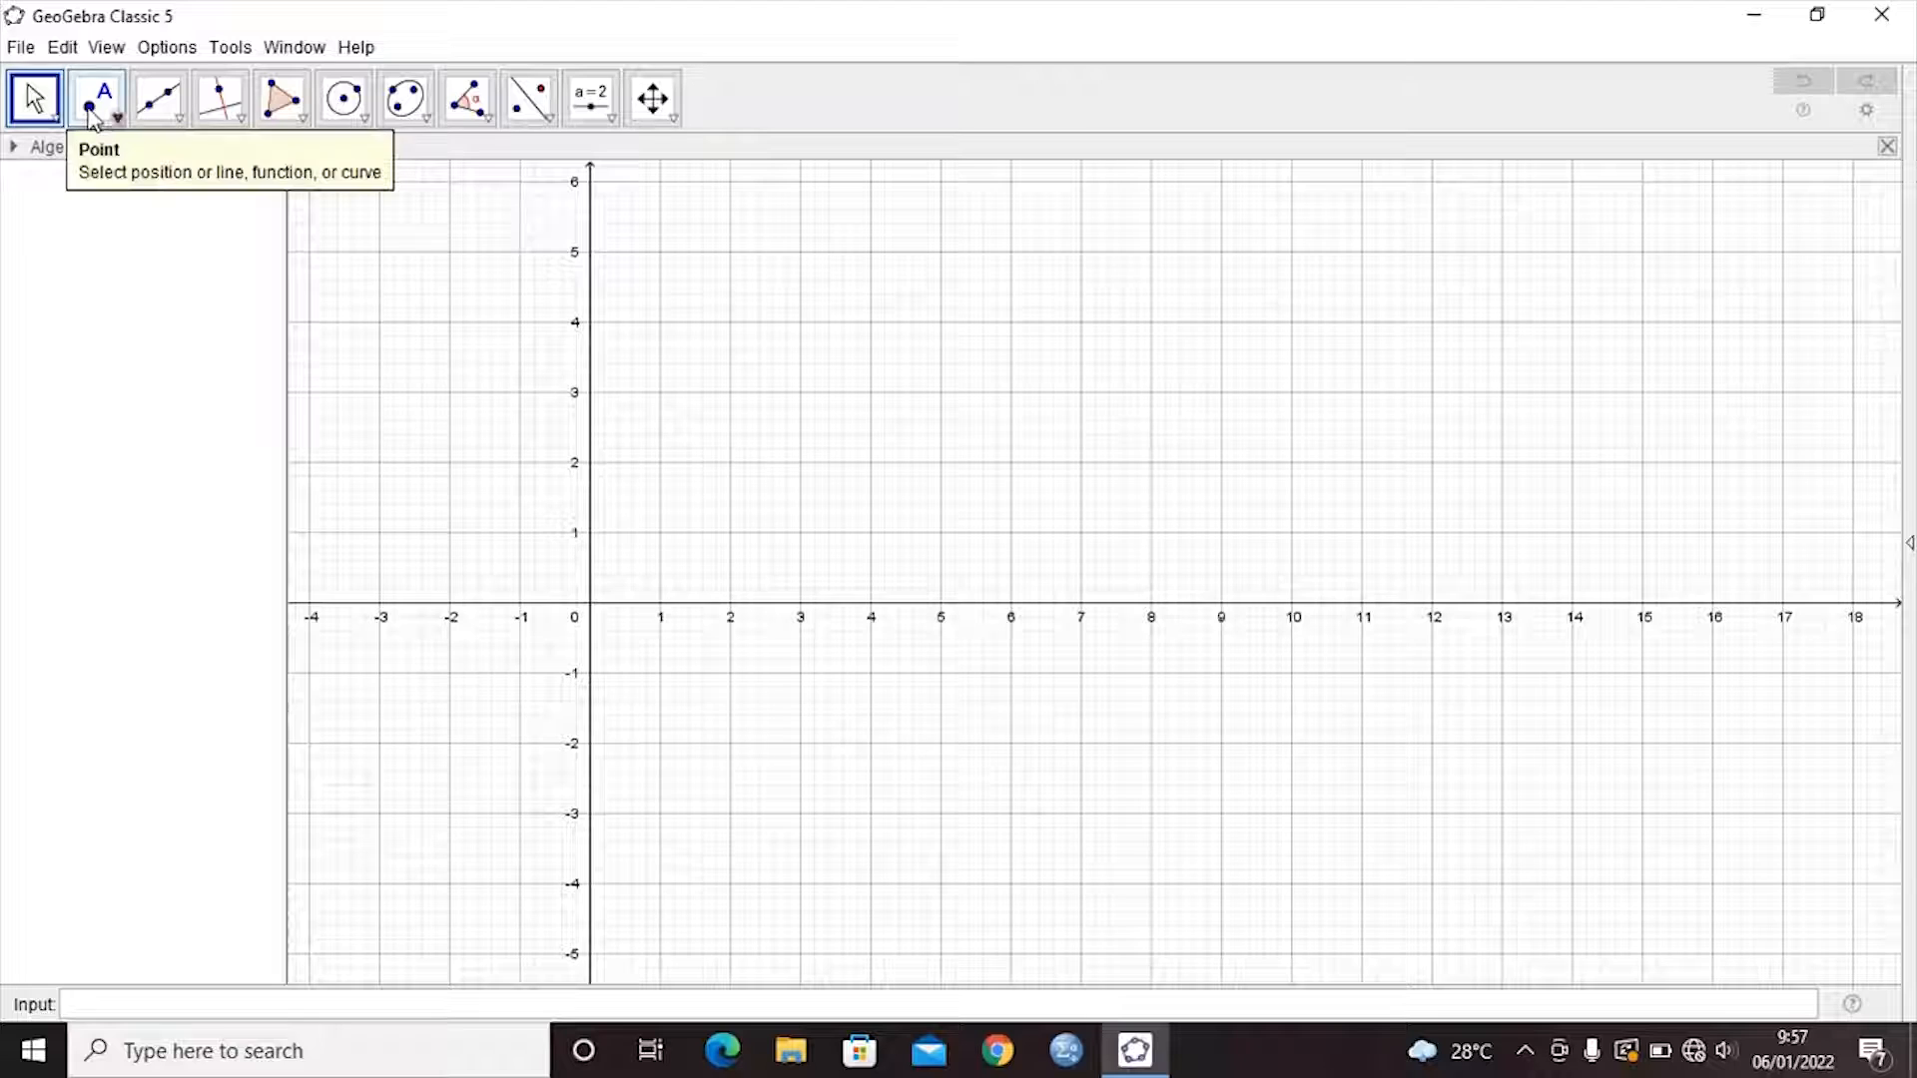
Step: Insert the last listed 2022 WhatsApp image from Downloads and move it down until its lower edge is at about y = -4.59
left_click(63, 50)
mouse_move(195, 270)
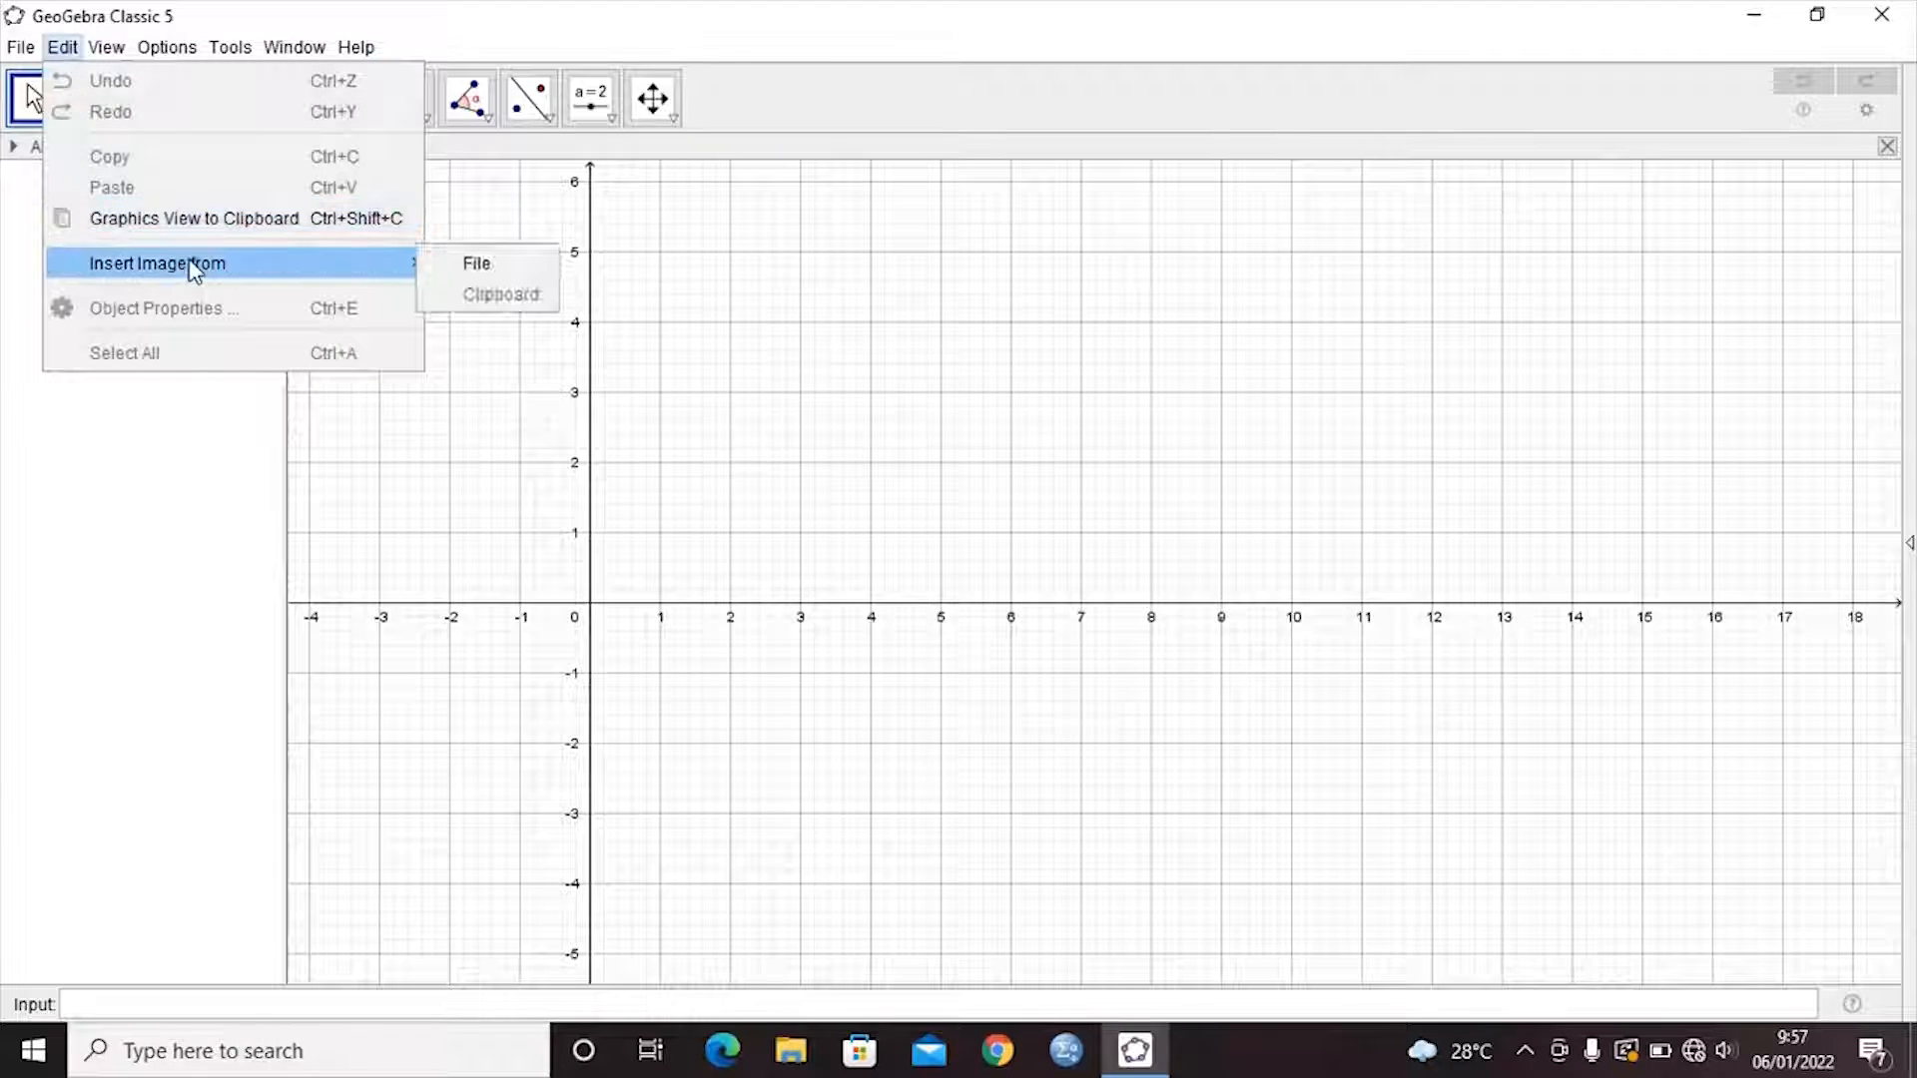
left_click(466, 265)
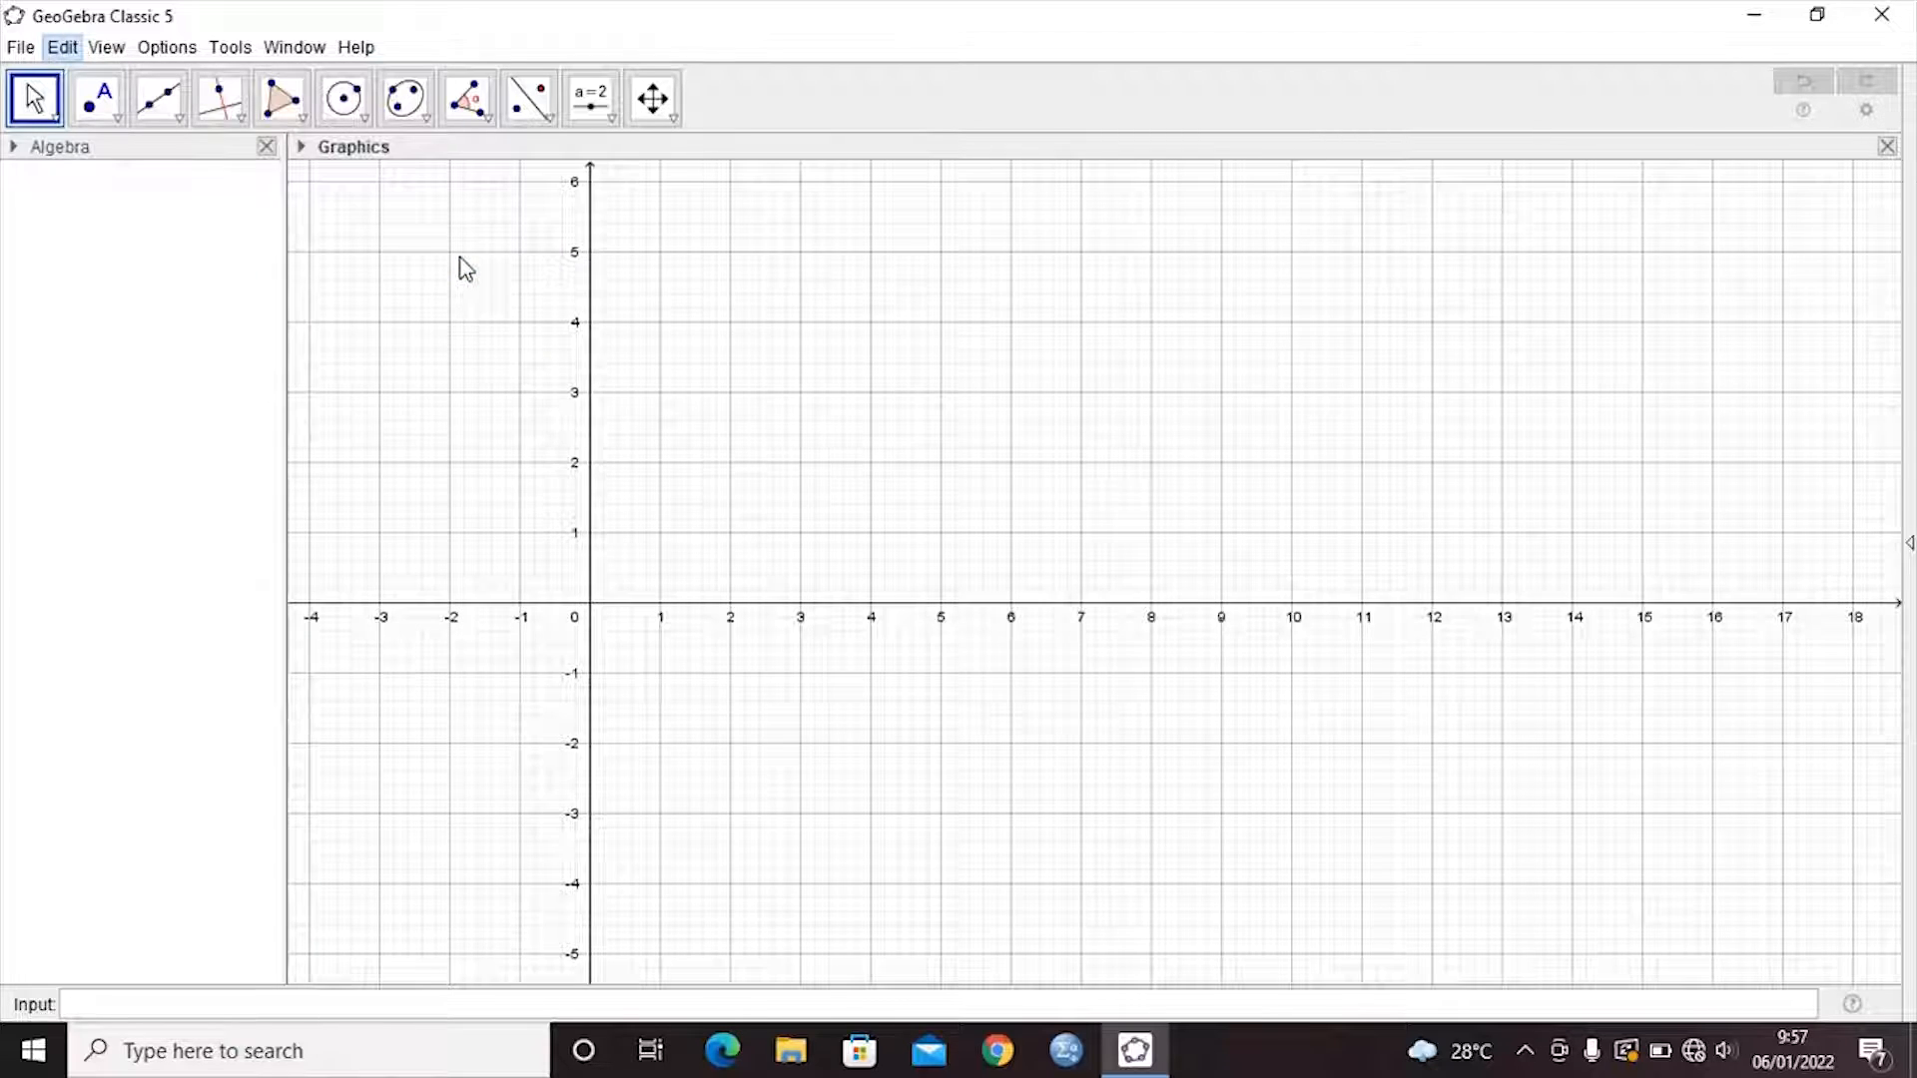
left_click(1044, 668)
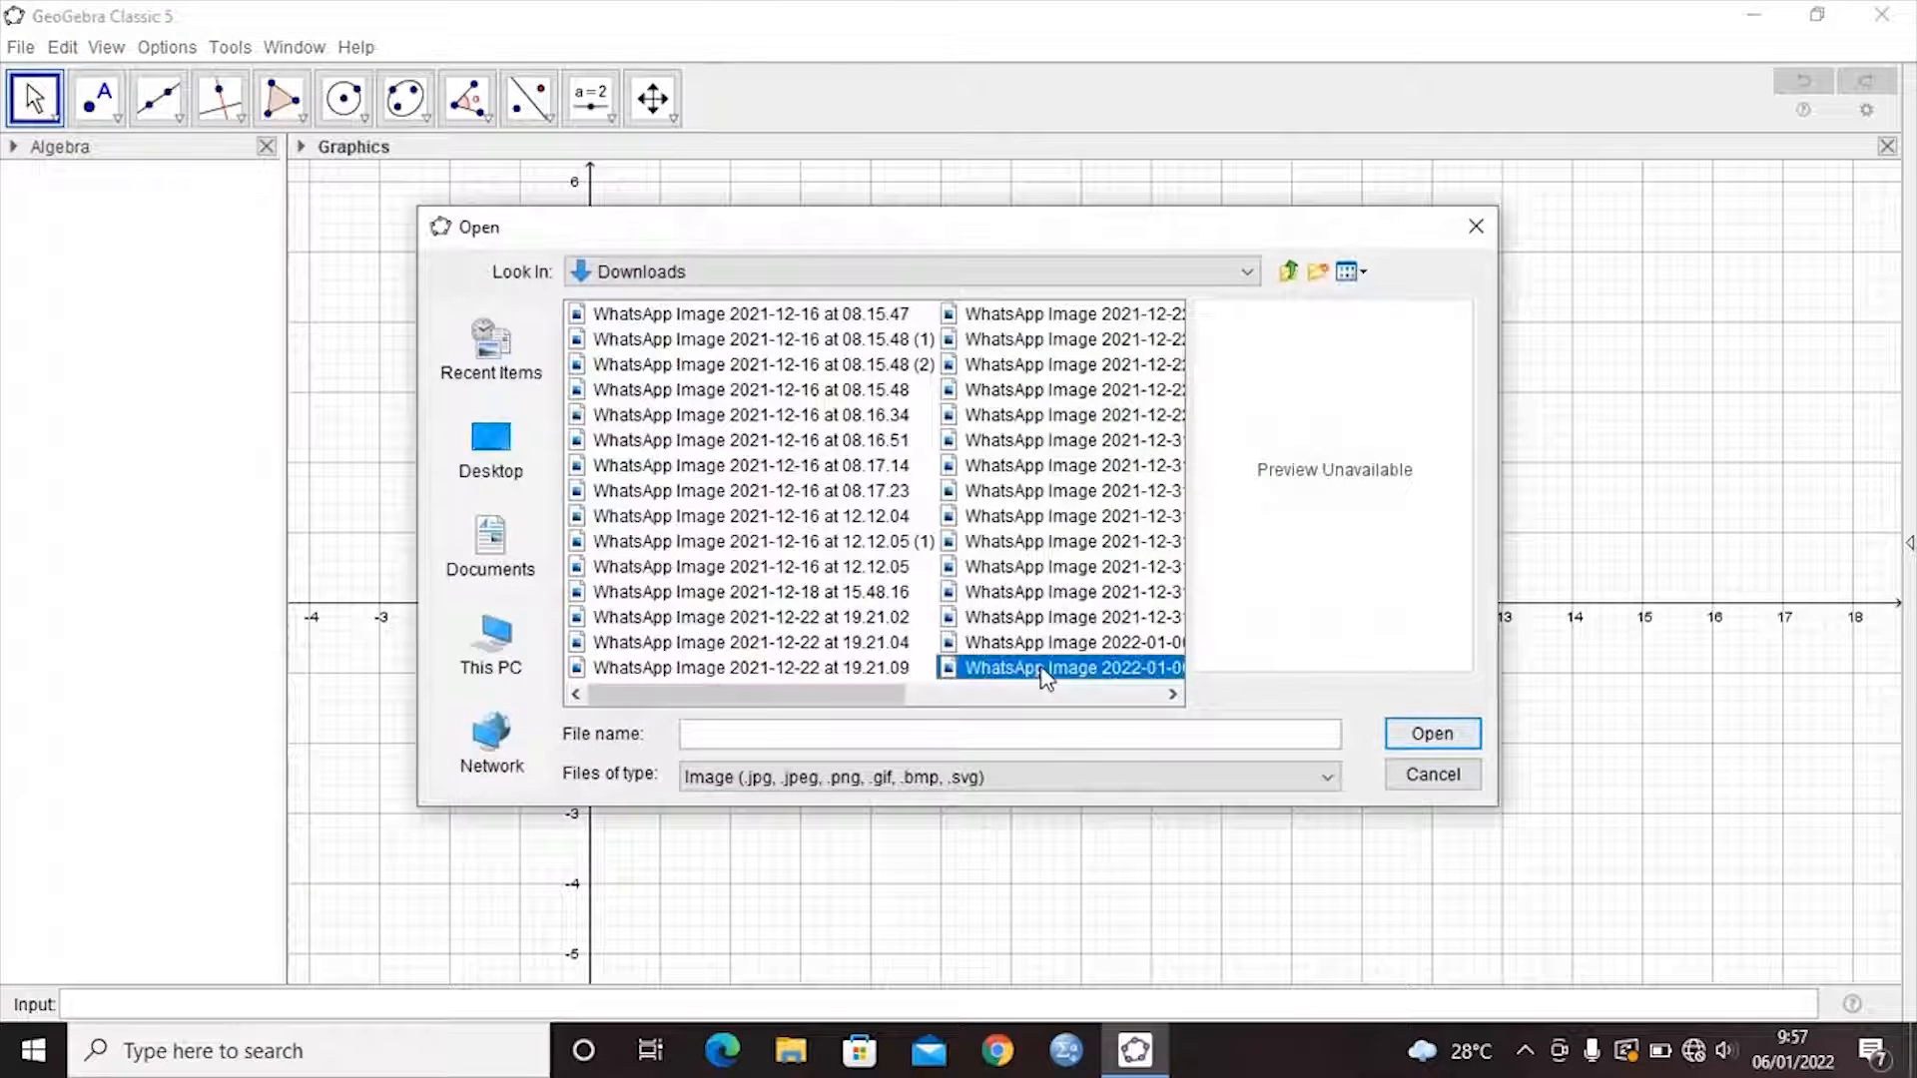
left_click(1458, 739)
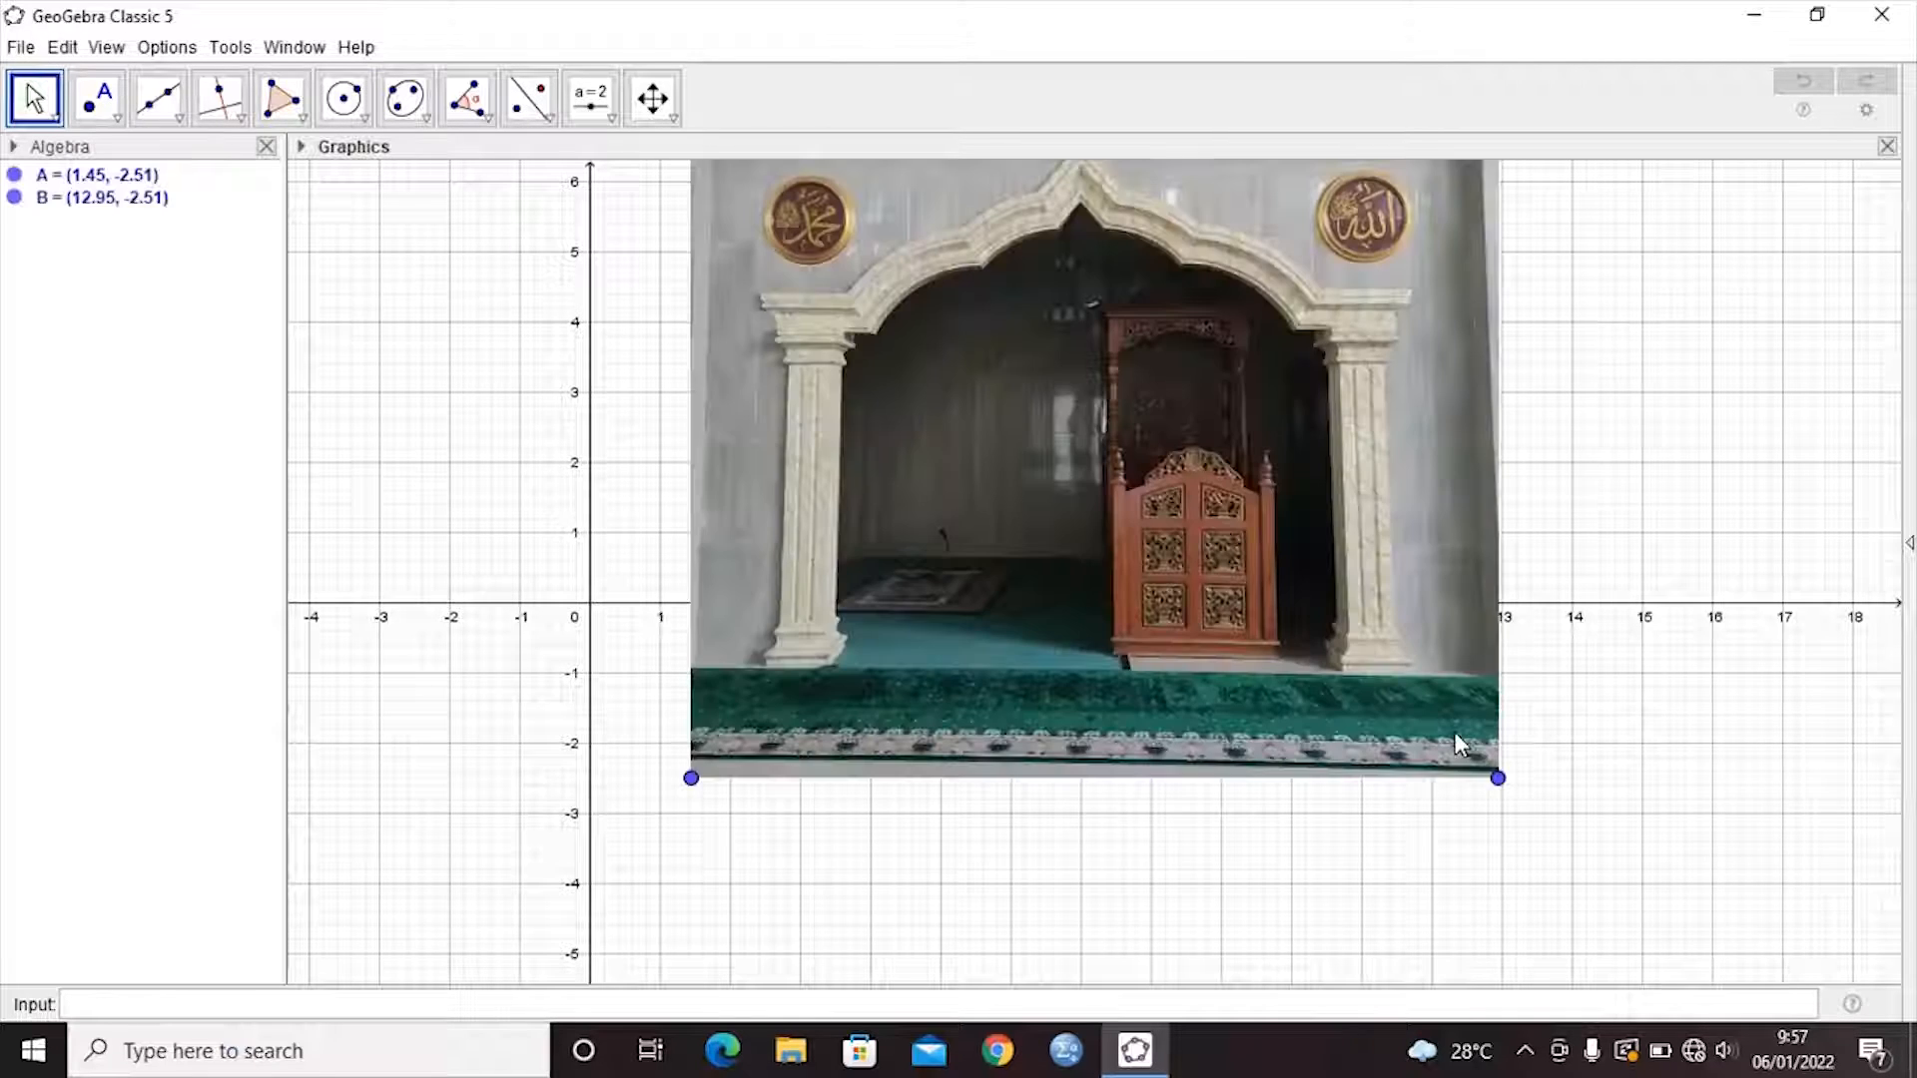
left_click_drag(1079, 629, 1016, 776)
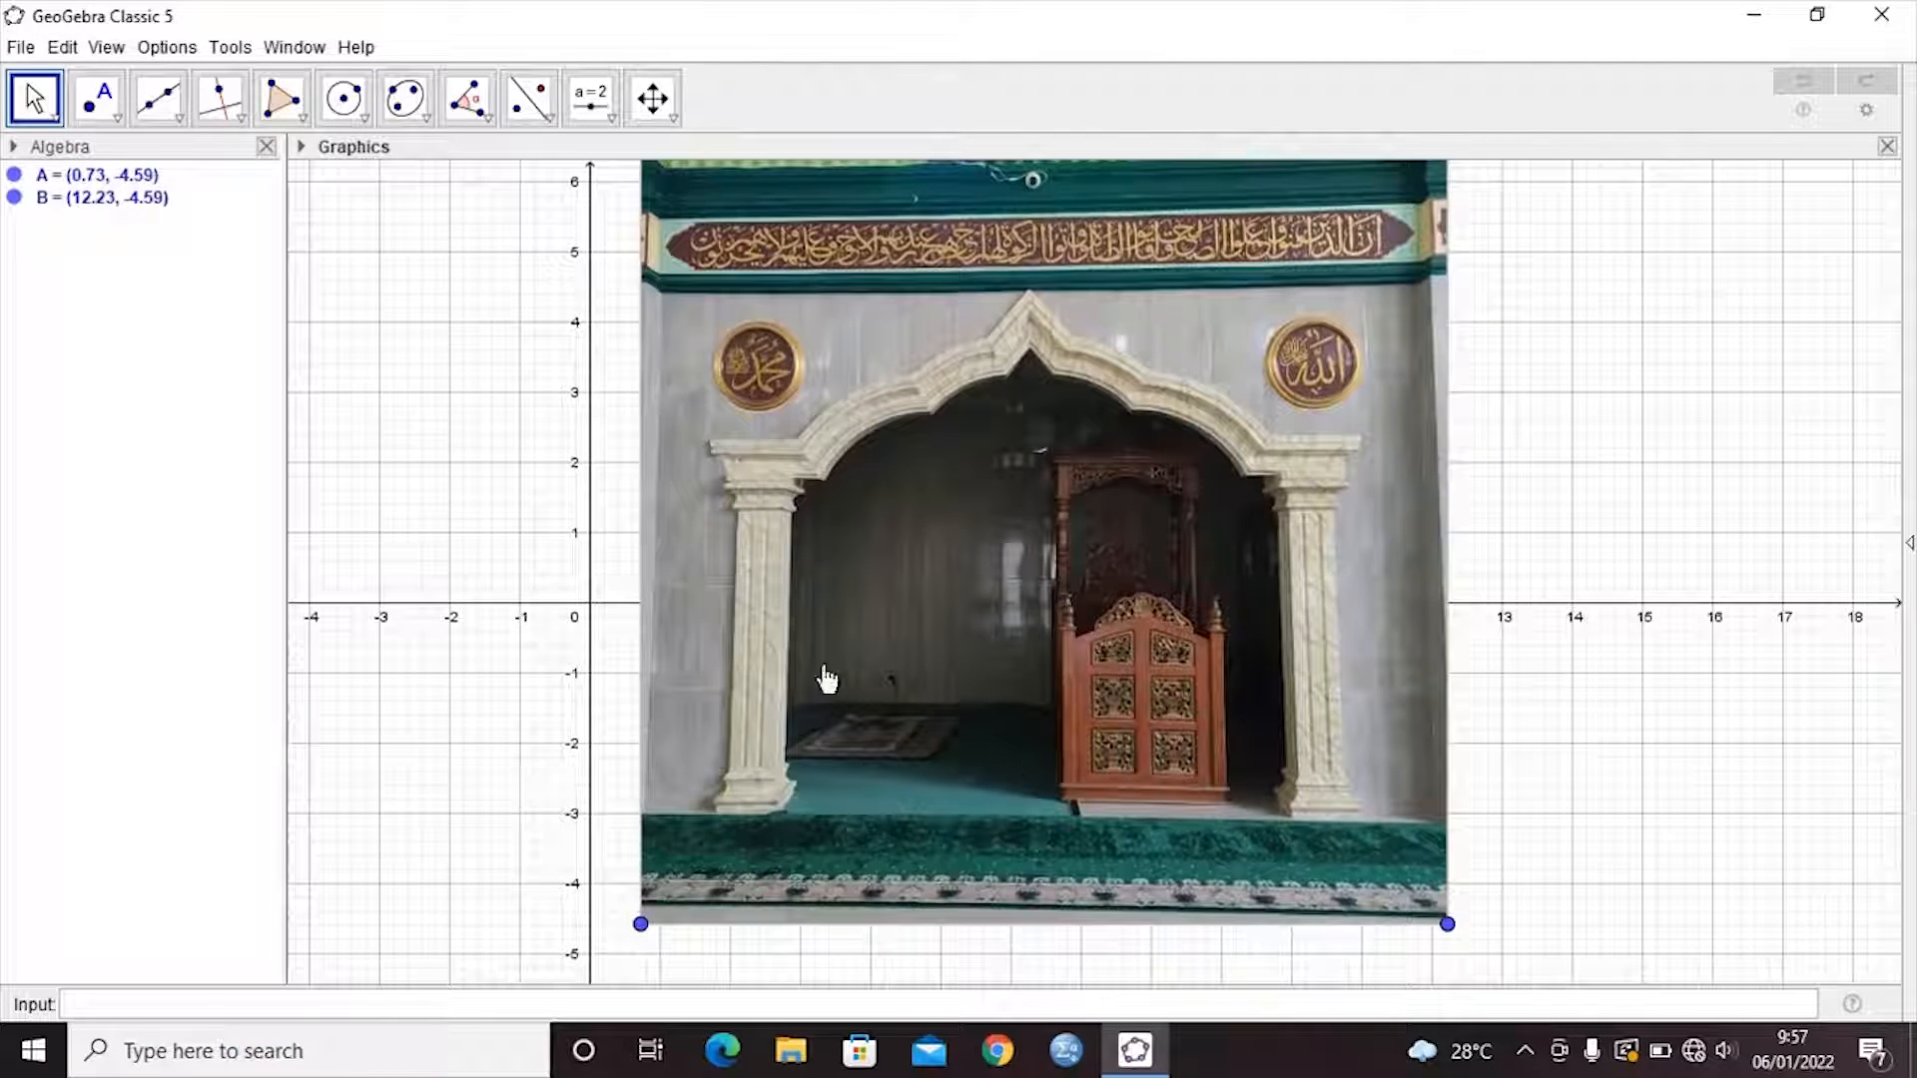
Step: Hide the grid and axes, and move the mosque photo so its lower-left corner is at about (-0.71, -5.17)
right_click(372, 348)
left_click(304, 159)
left_click(299, 148)
left_click(303, 145)
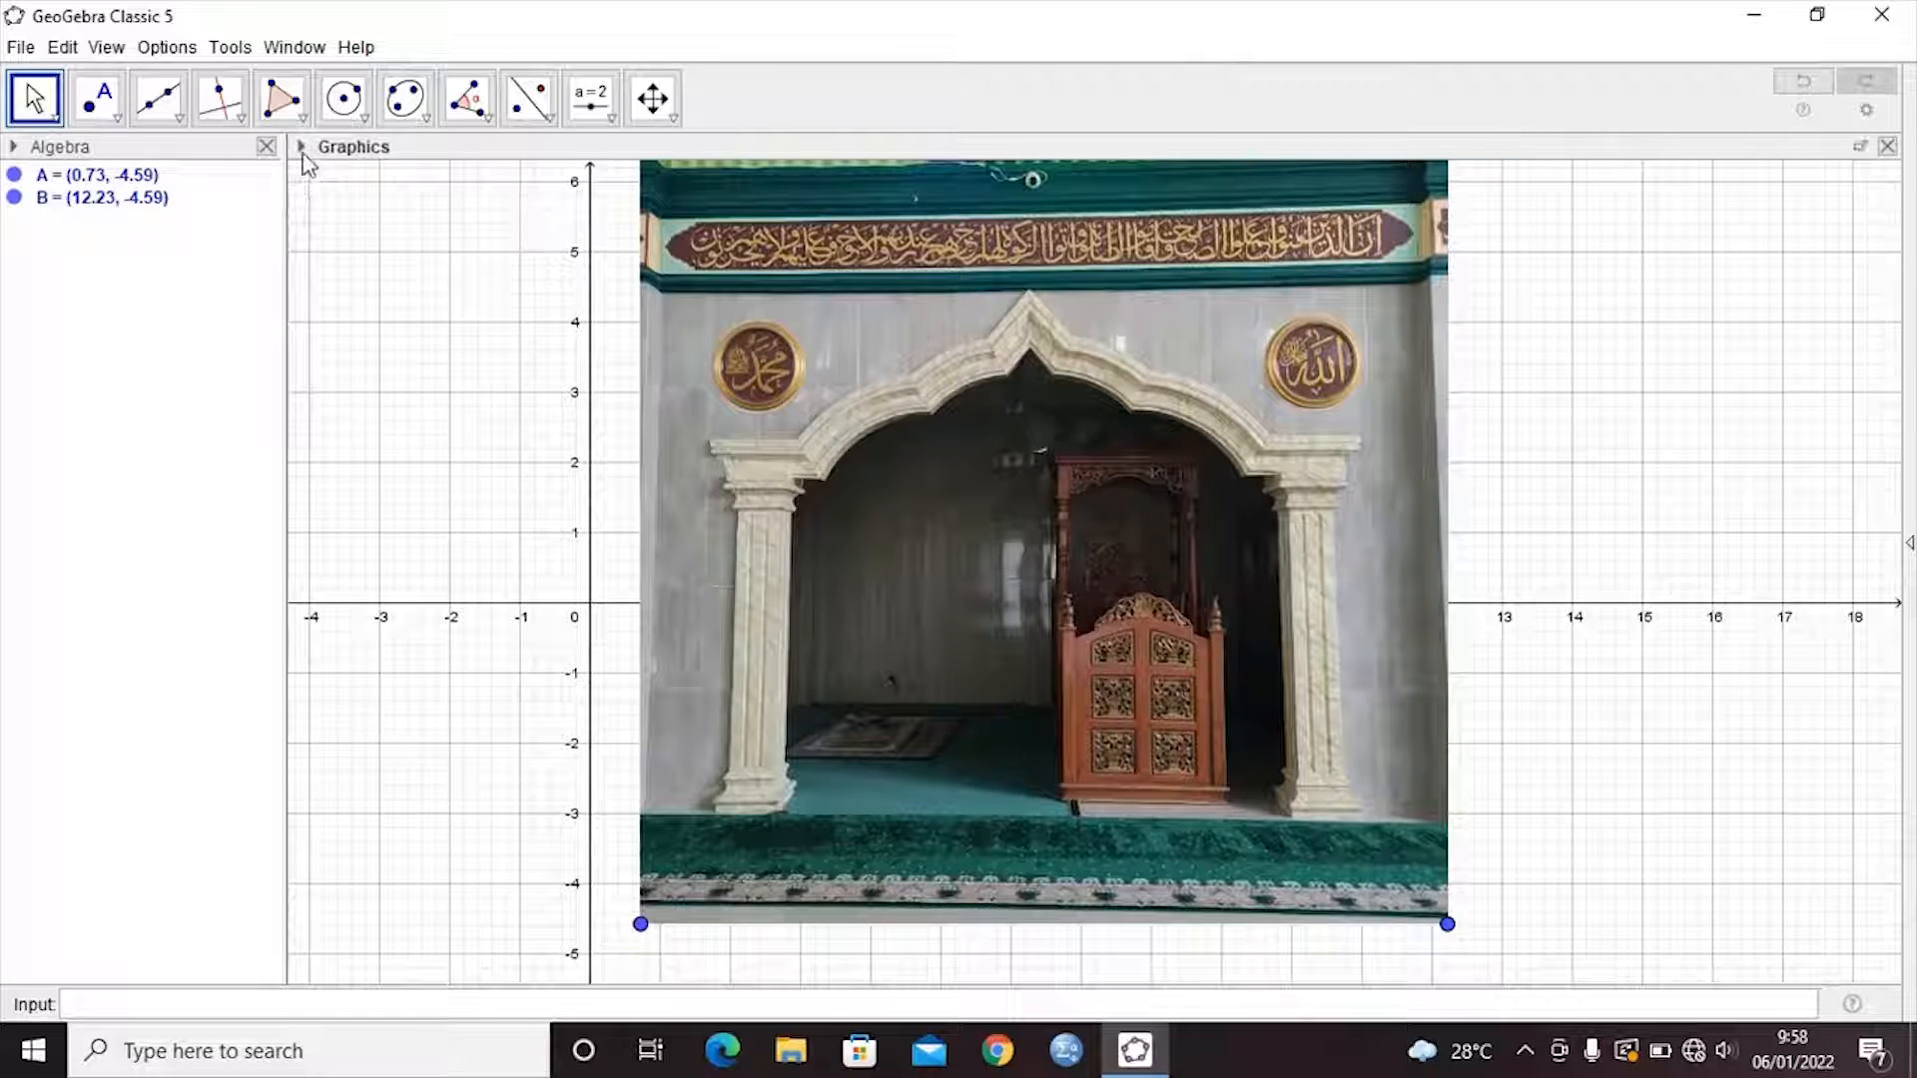
left_click(302, 149)
left_click(341, 179)
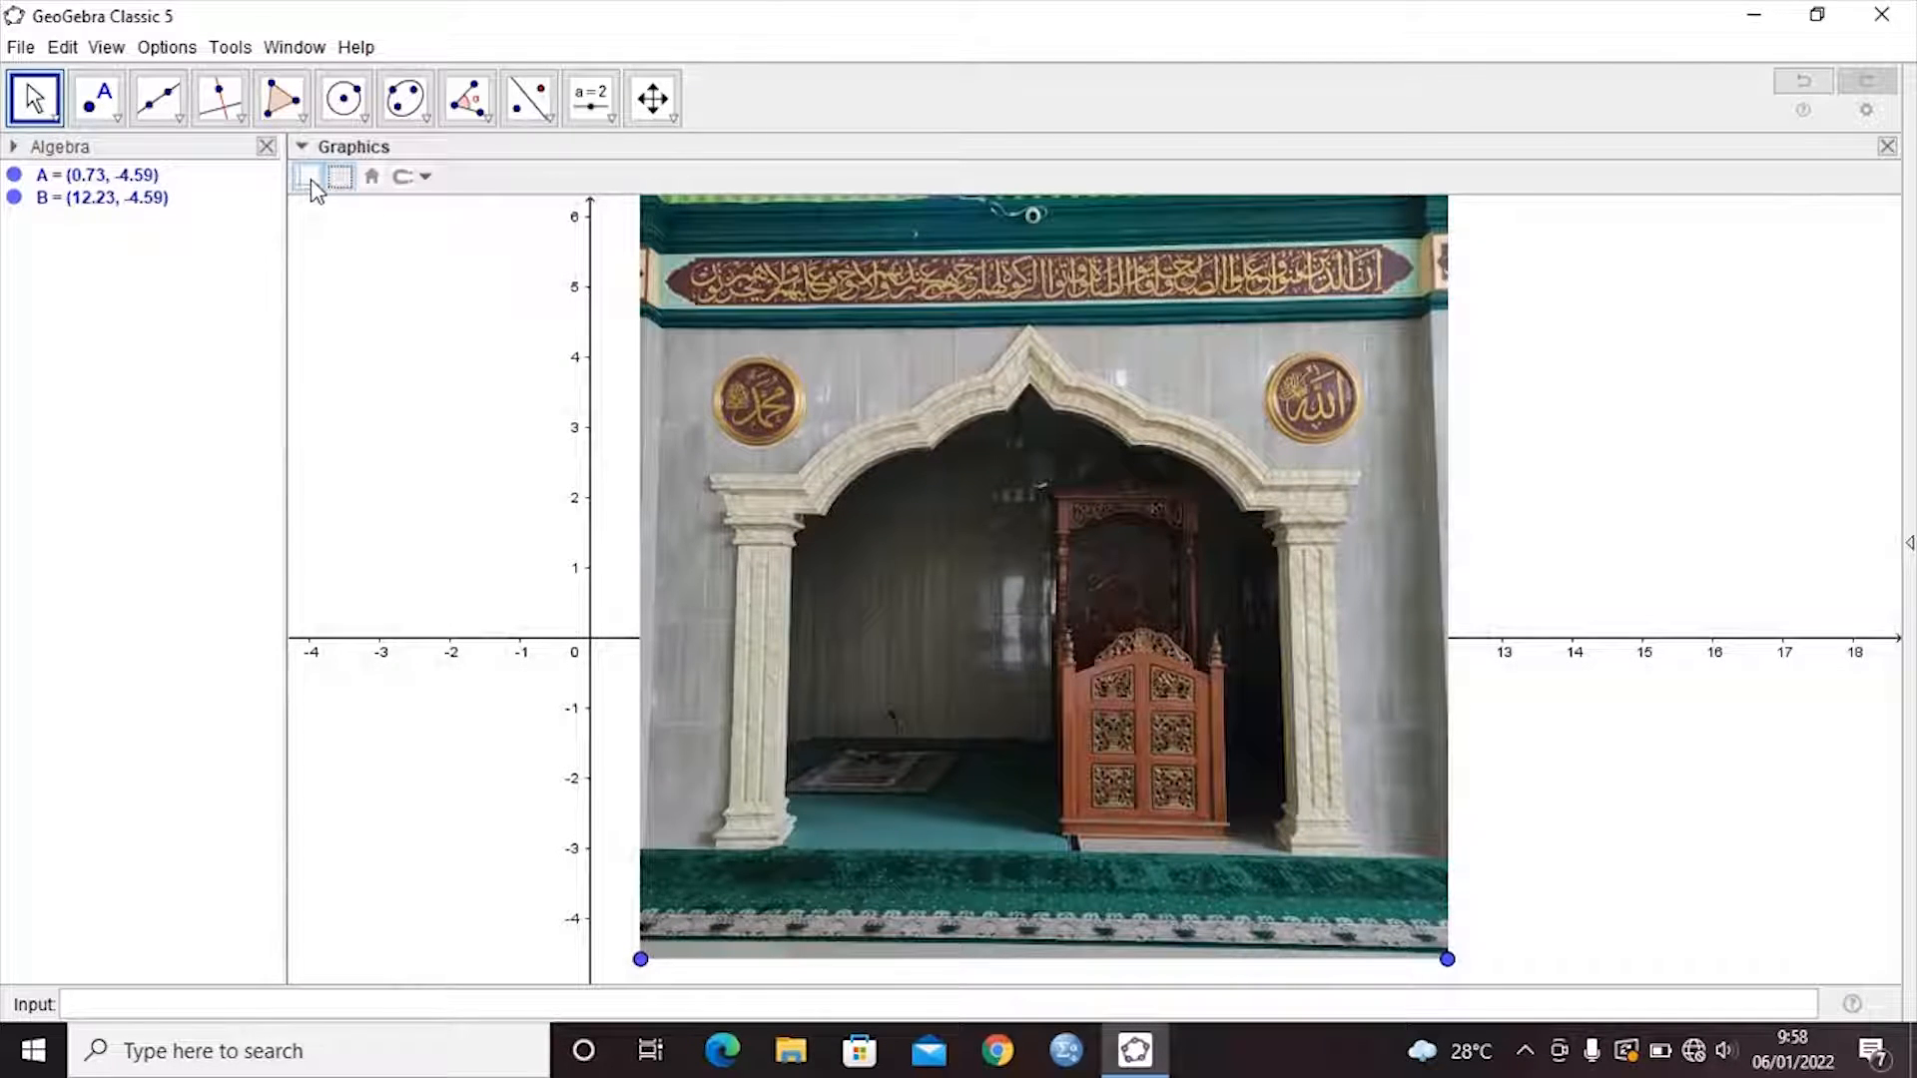
left_click(309, 179)
left_click_drag(700, 446, 599, 486)
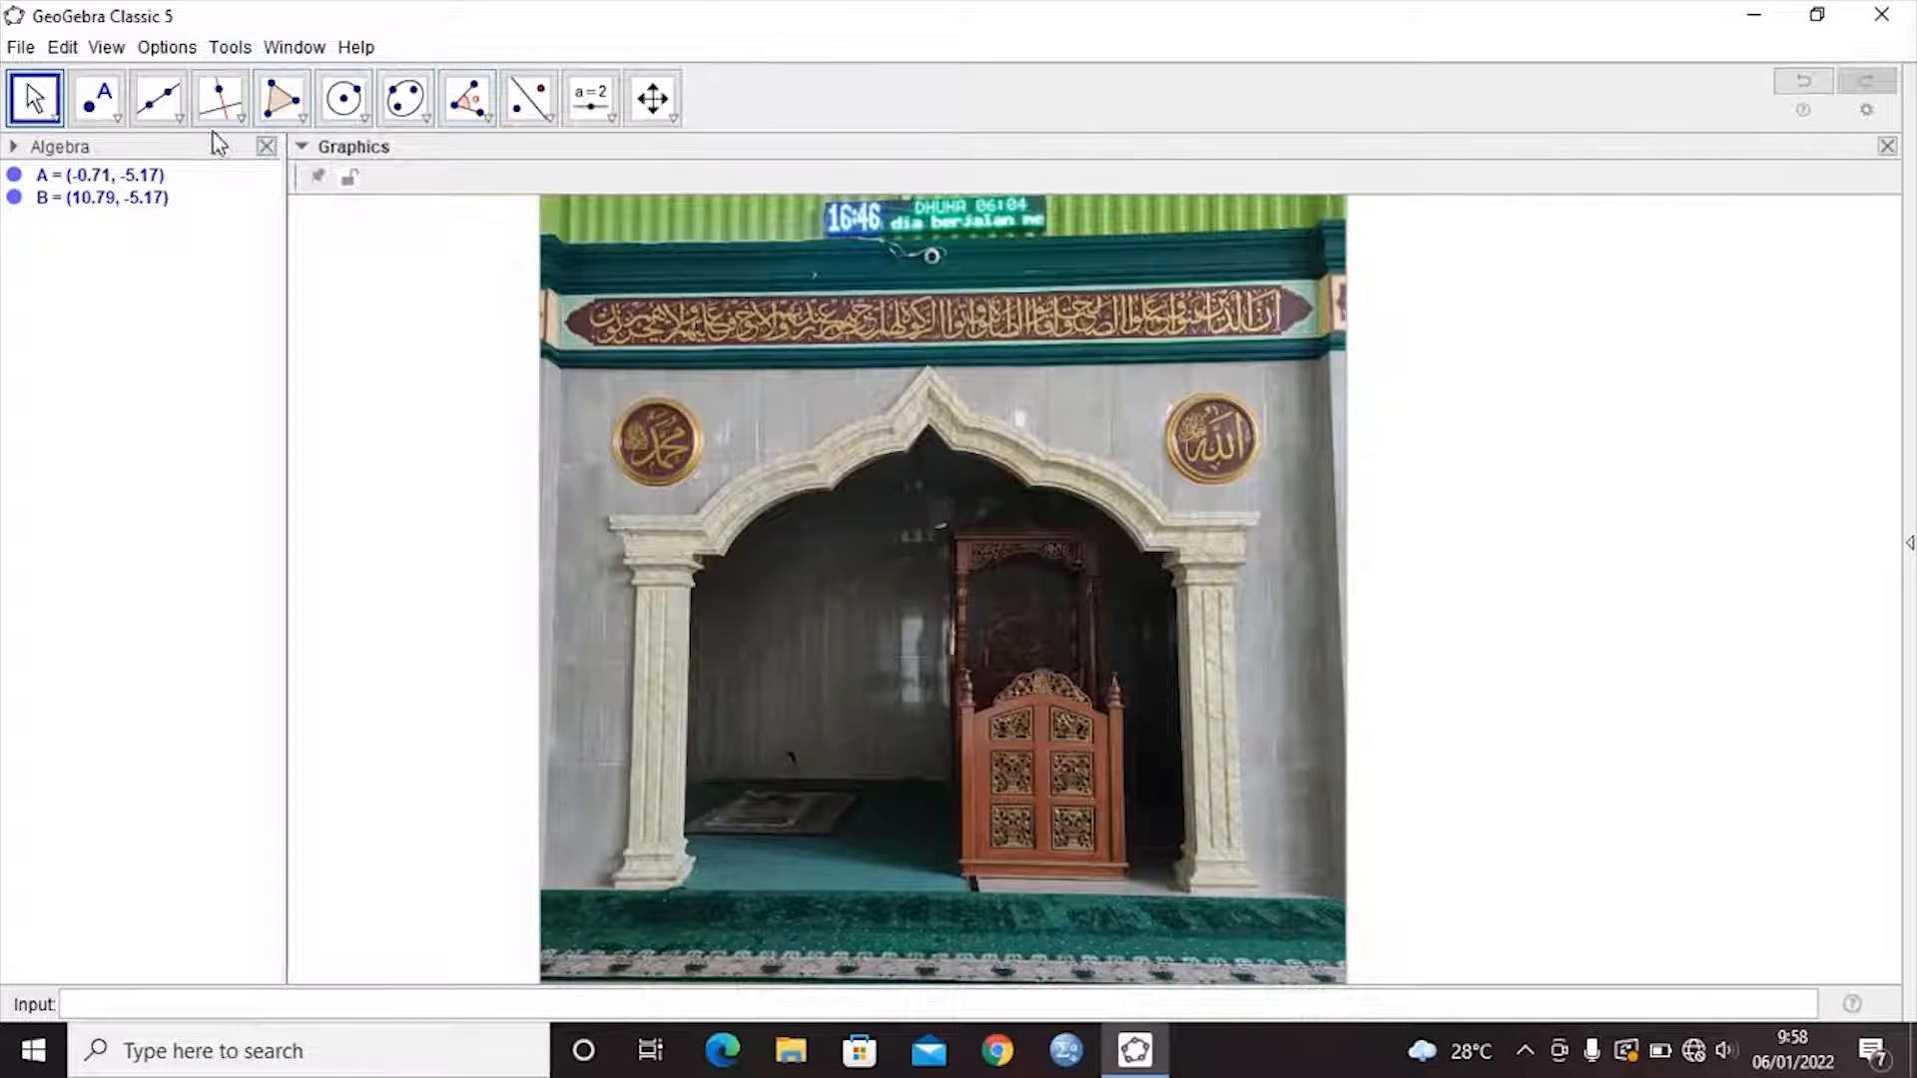
Step: Draw a segment about 3.96 units long down the inner edge of the photo's right pillar
left_click(156, 112)
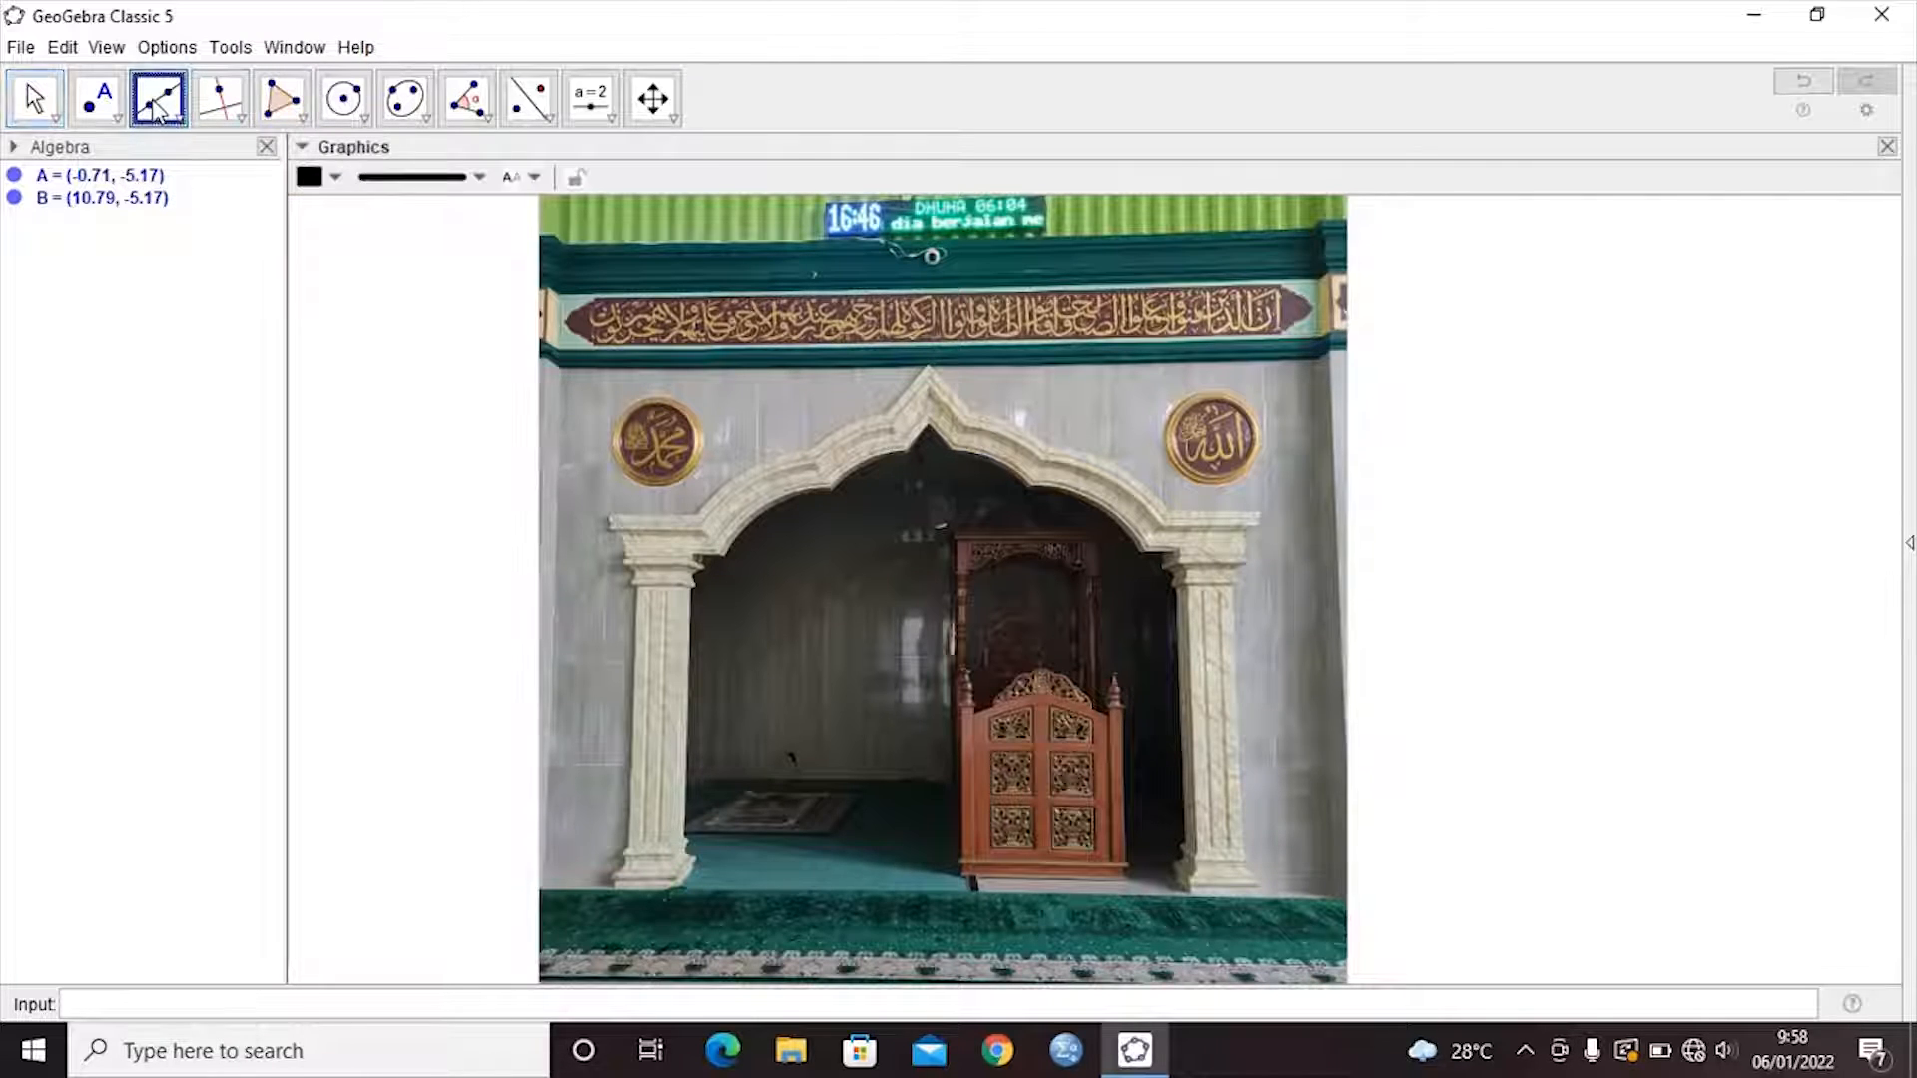
left_click(157, 112)
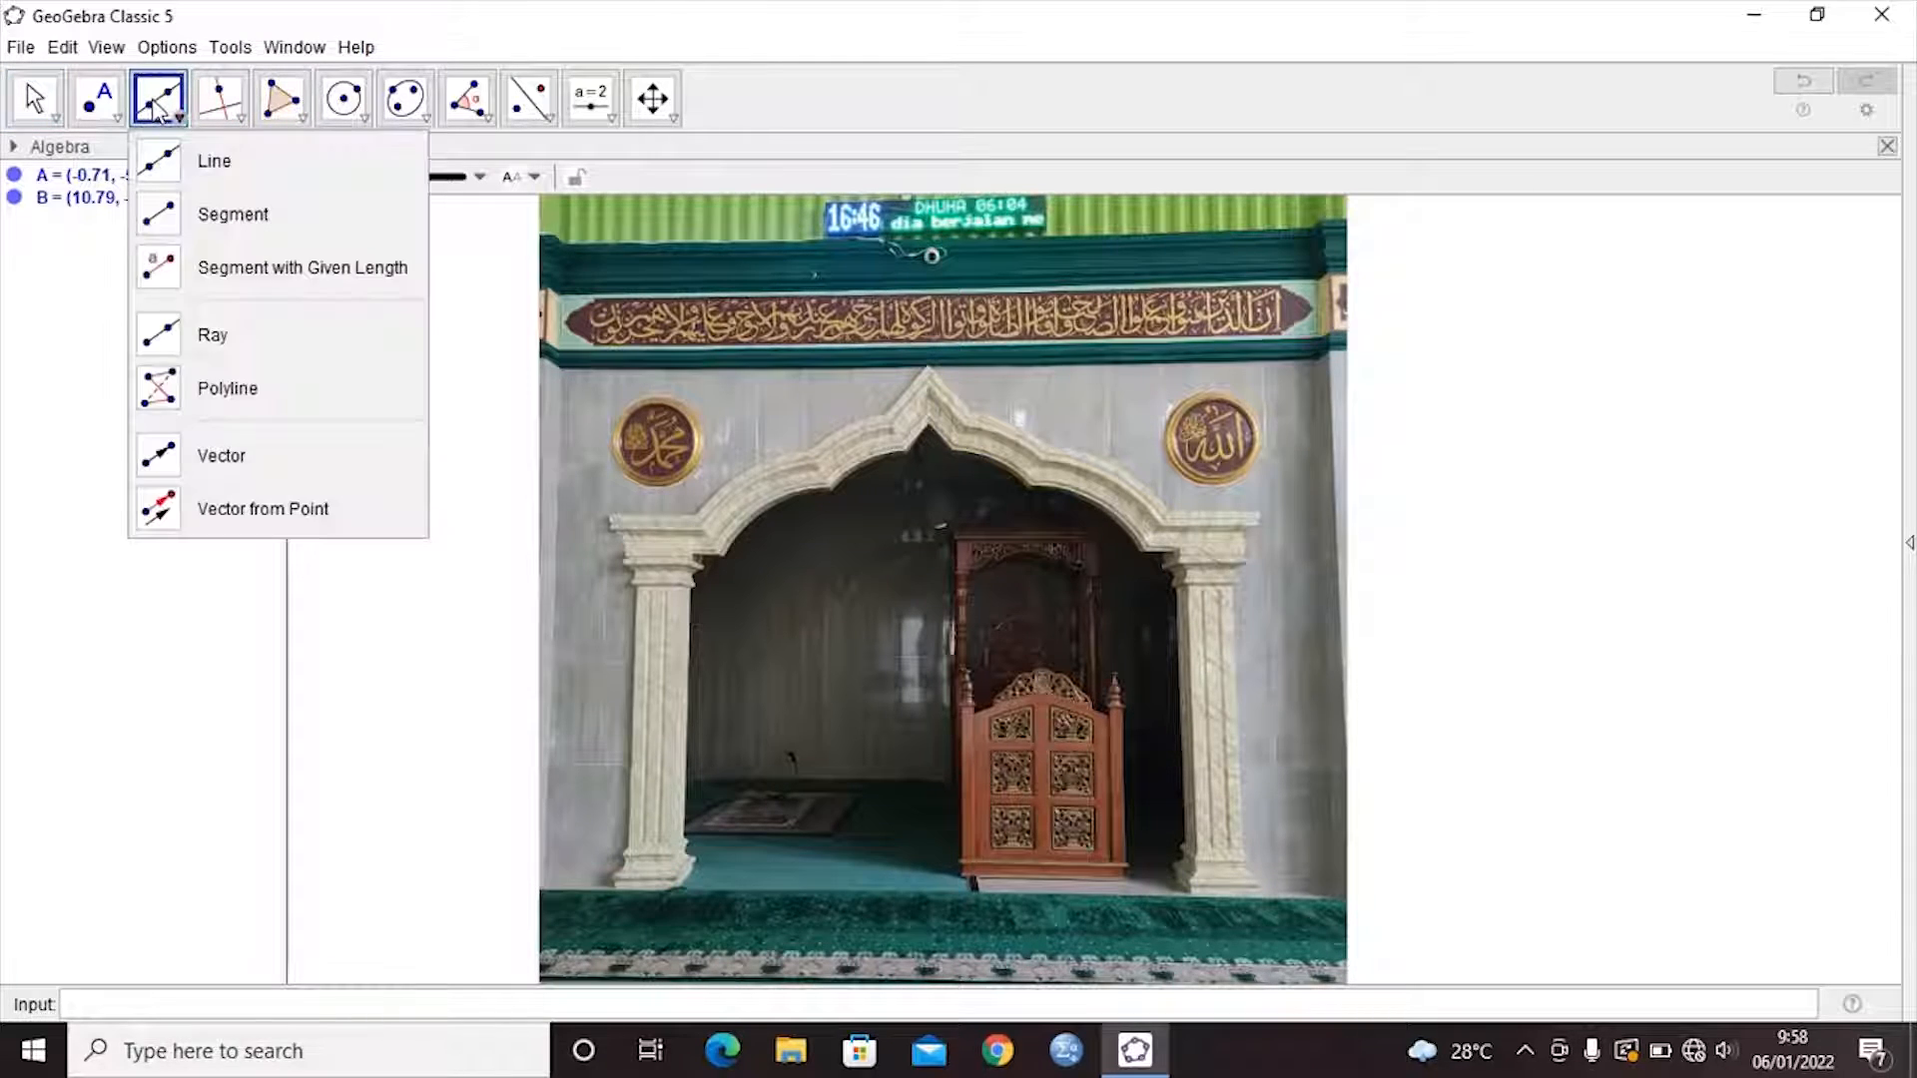
left_click(183, 212)
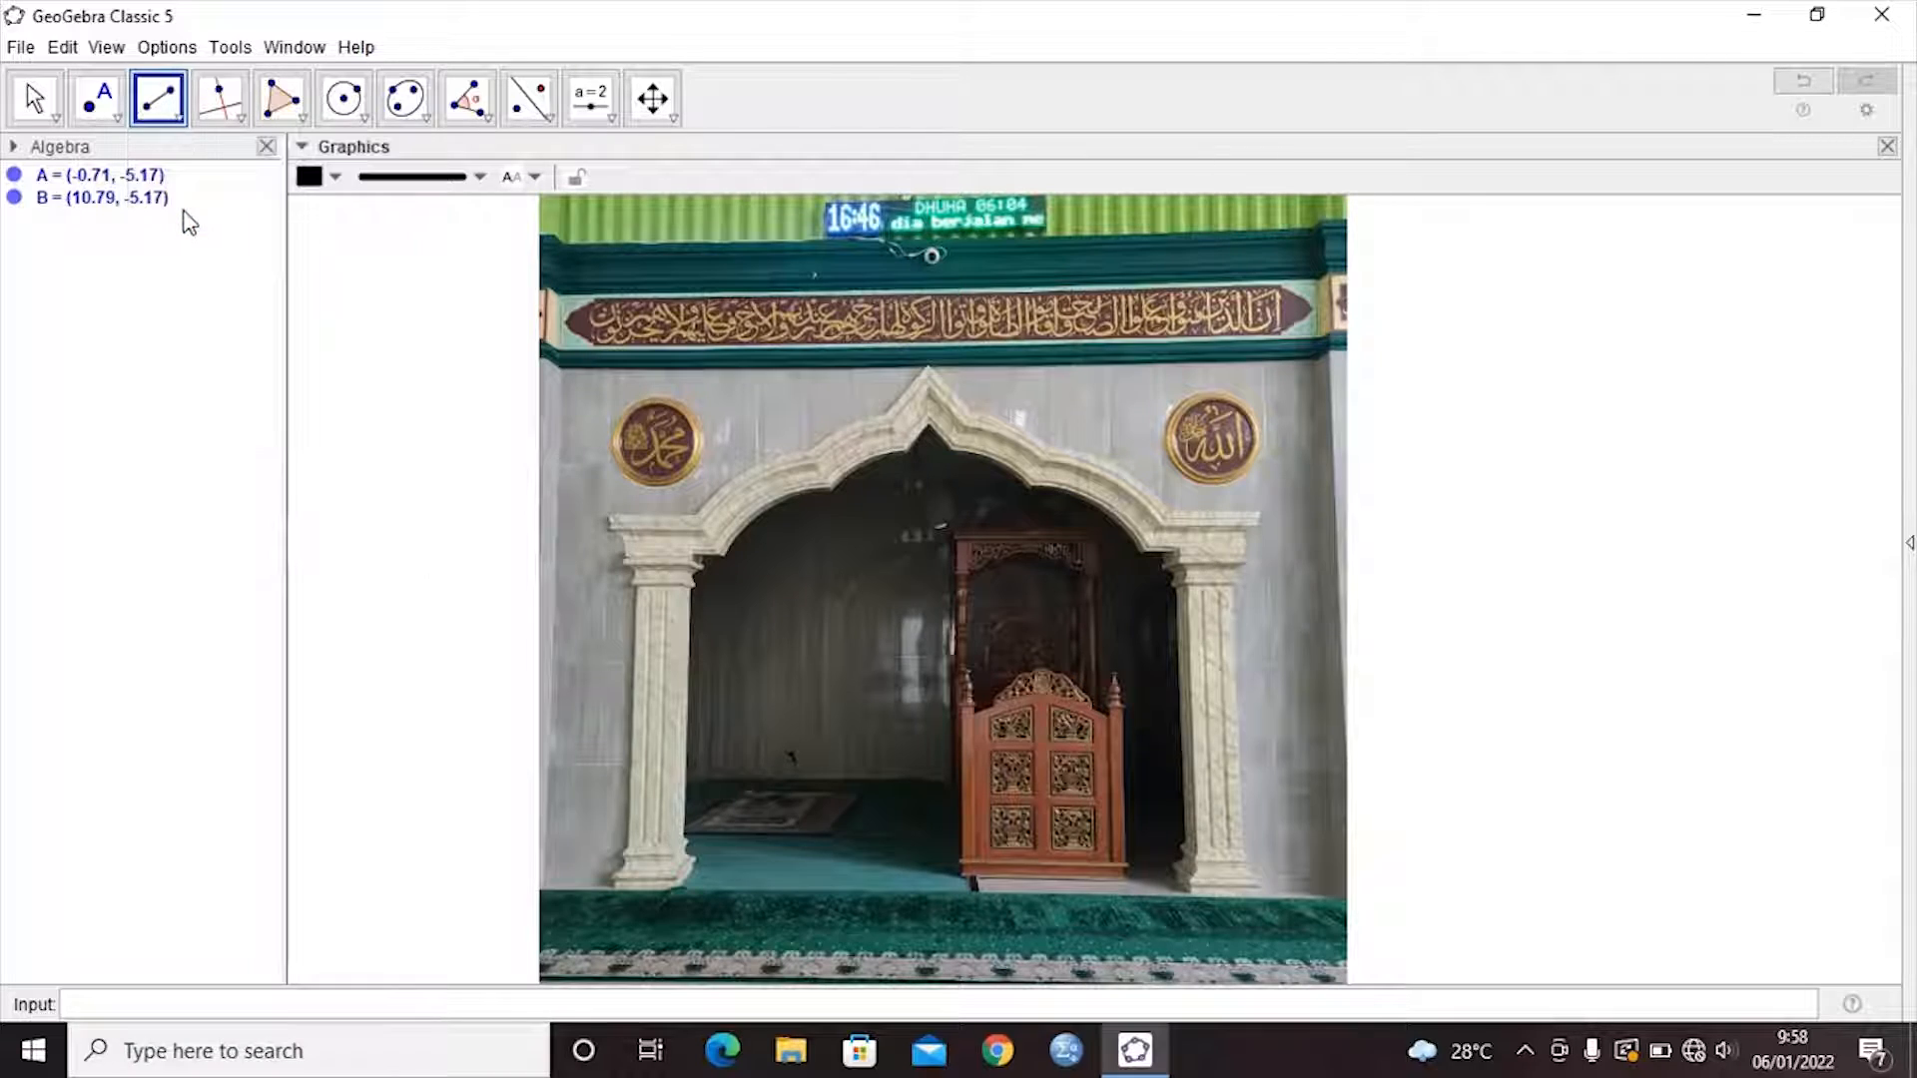
left_click(1189, 583)
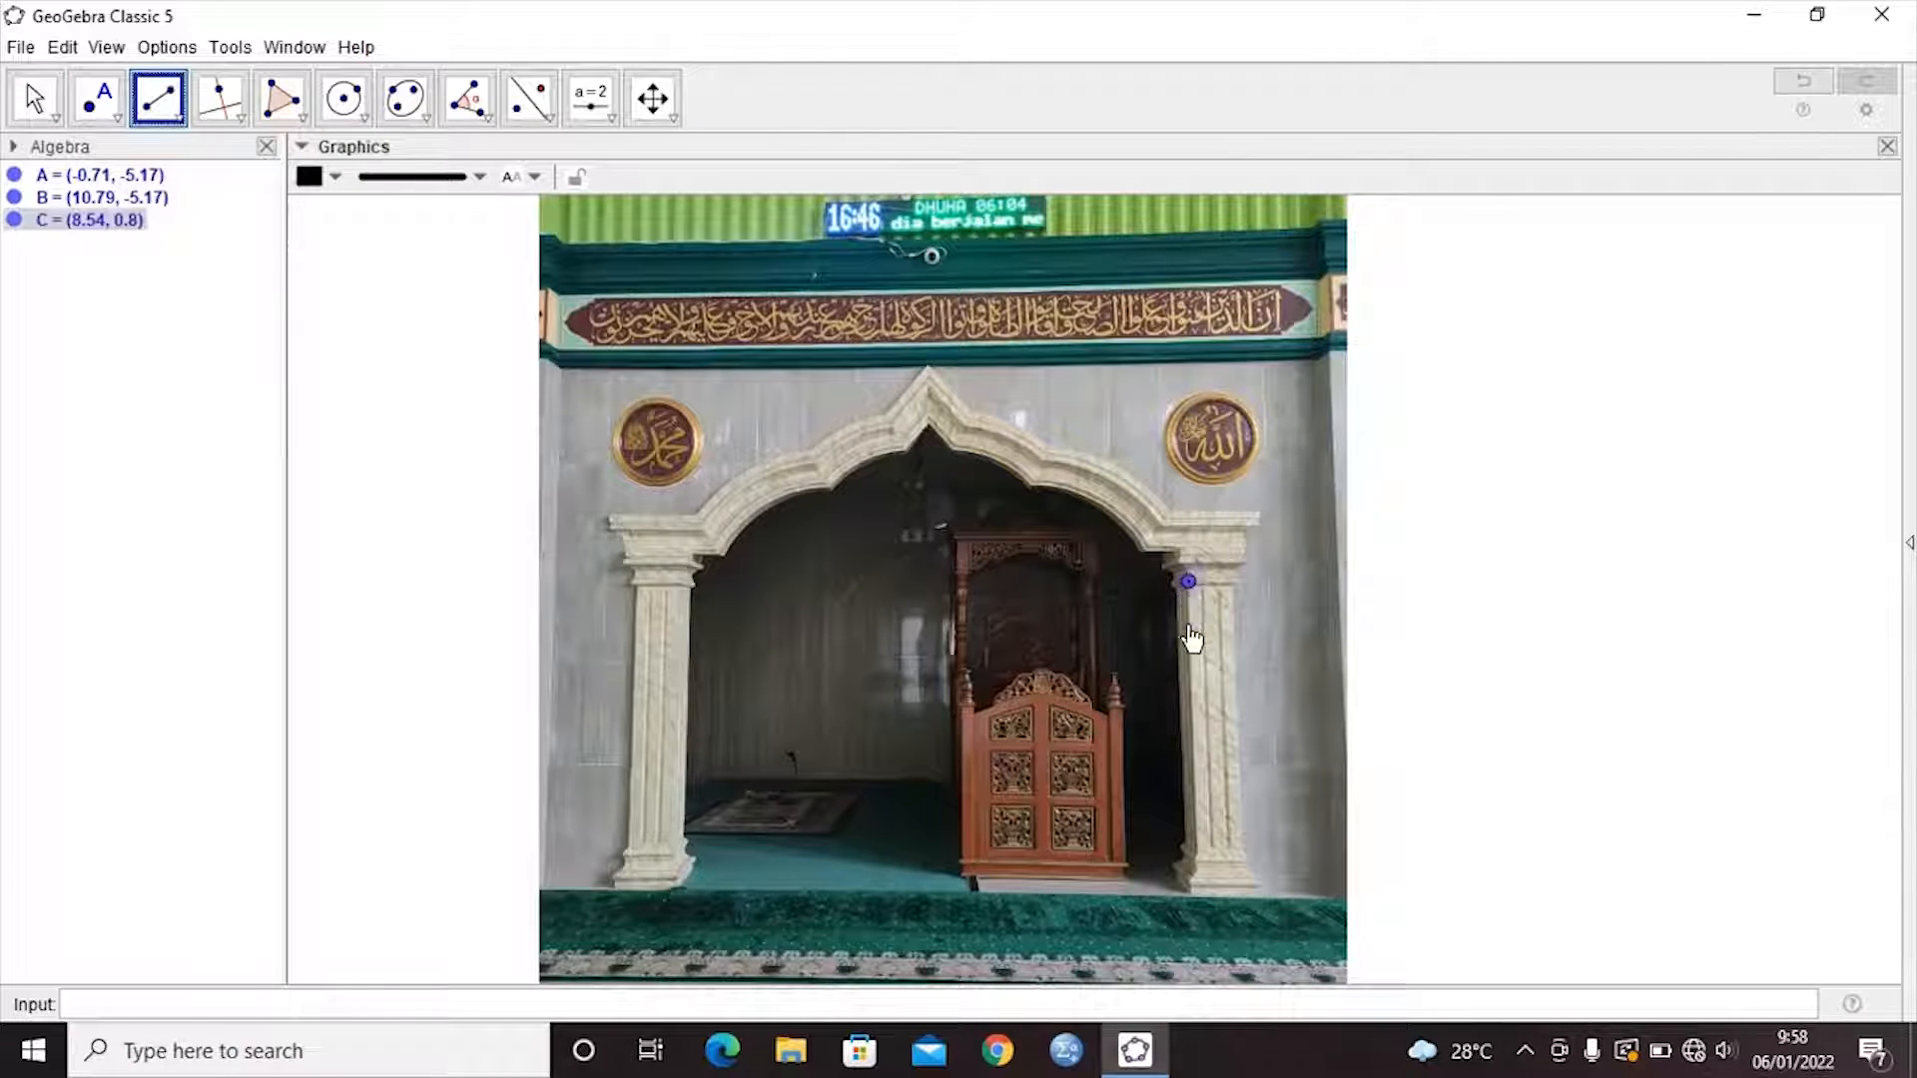
left_click(1199, 865)
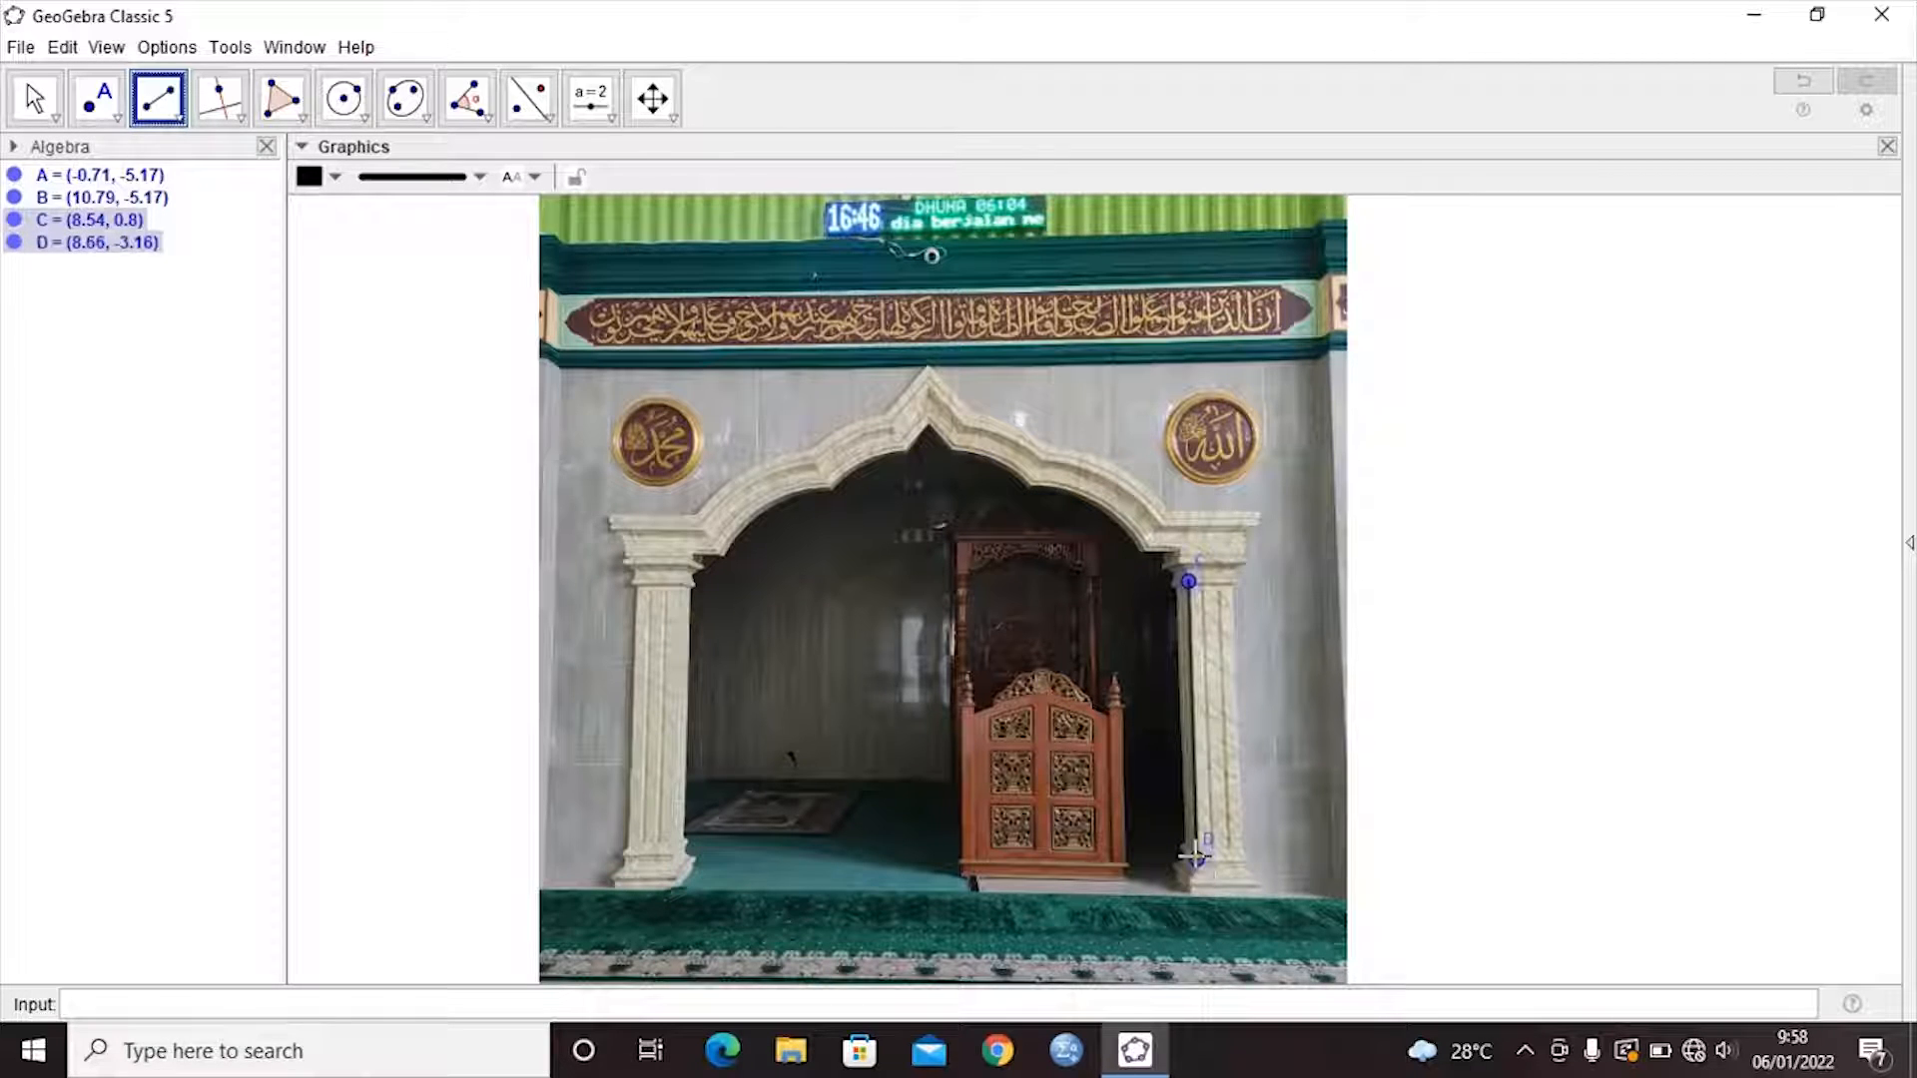
Step: Draw a vector of about (-7.32, 0.08) from the right pillar's base to the left pillar's base
left_click(225, 118)
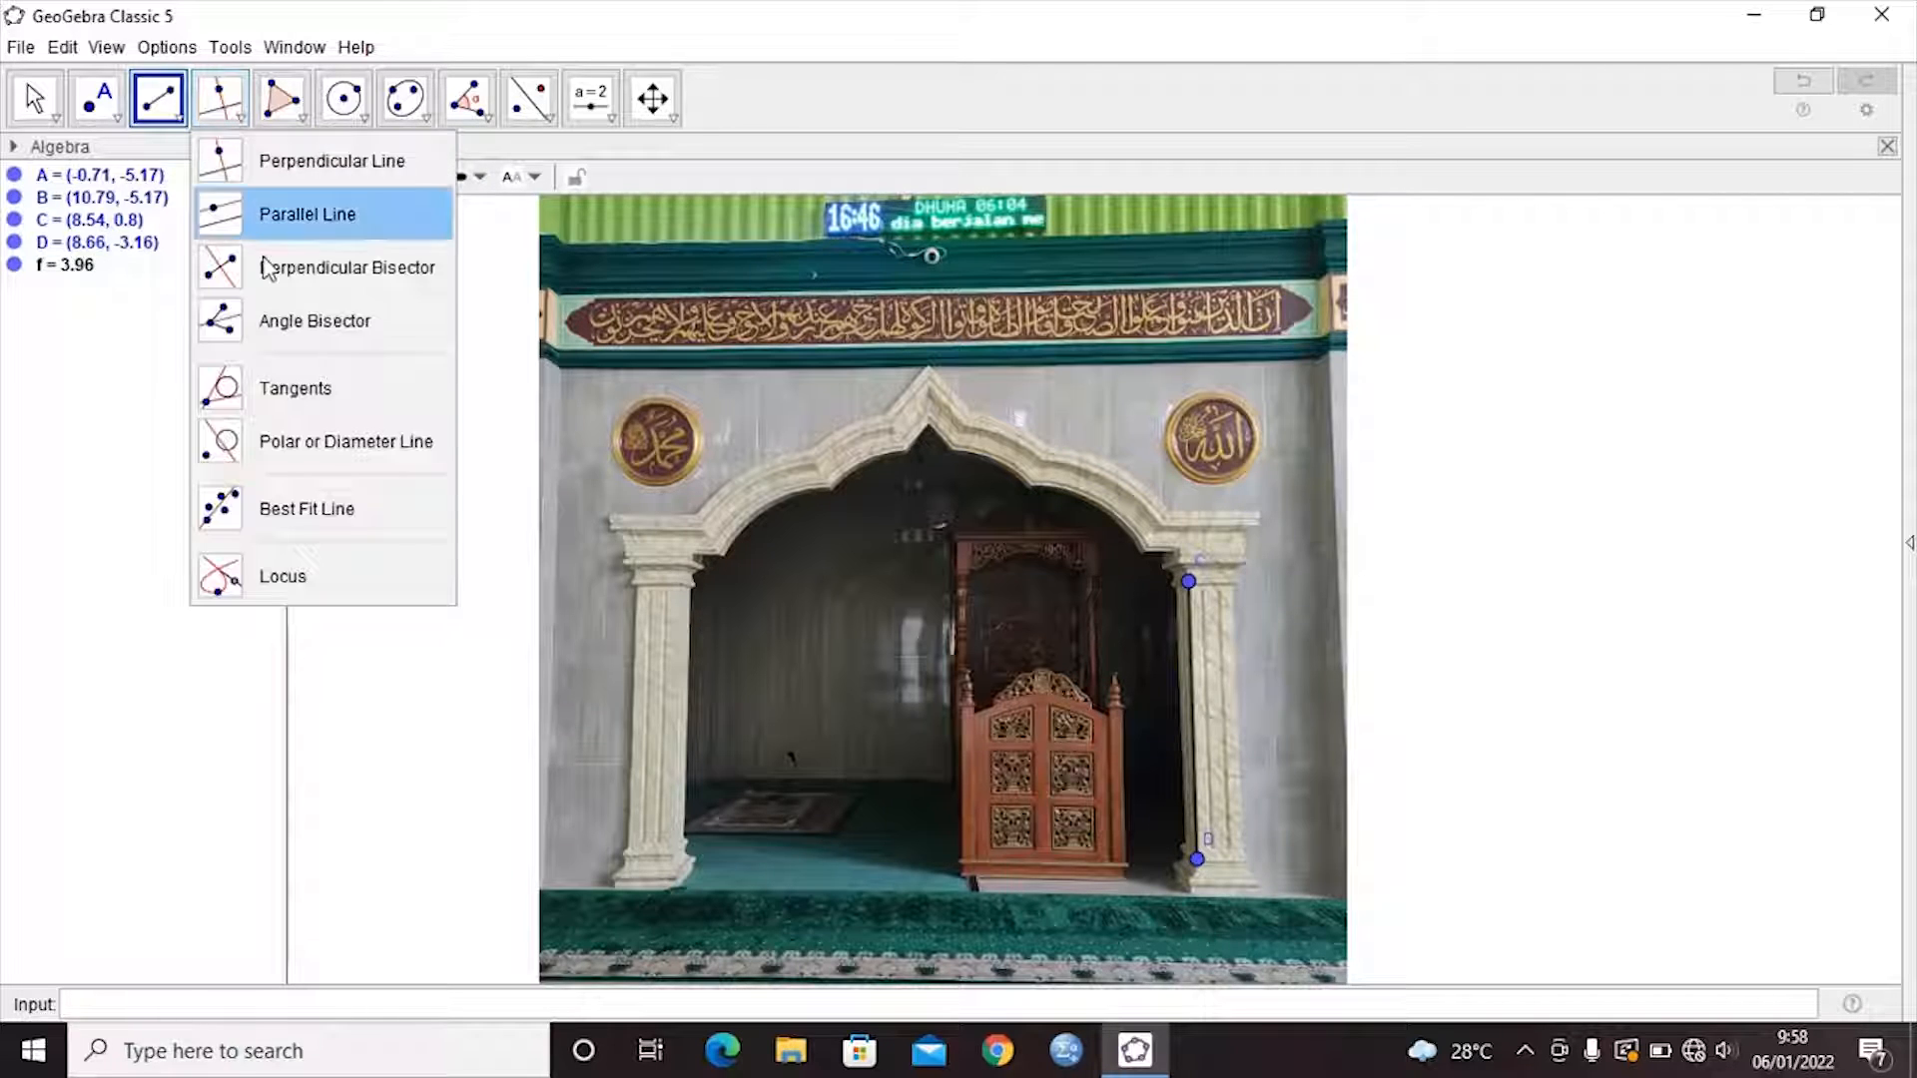
left_click(180, 118)
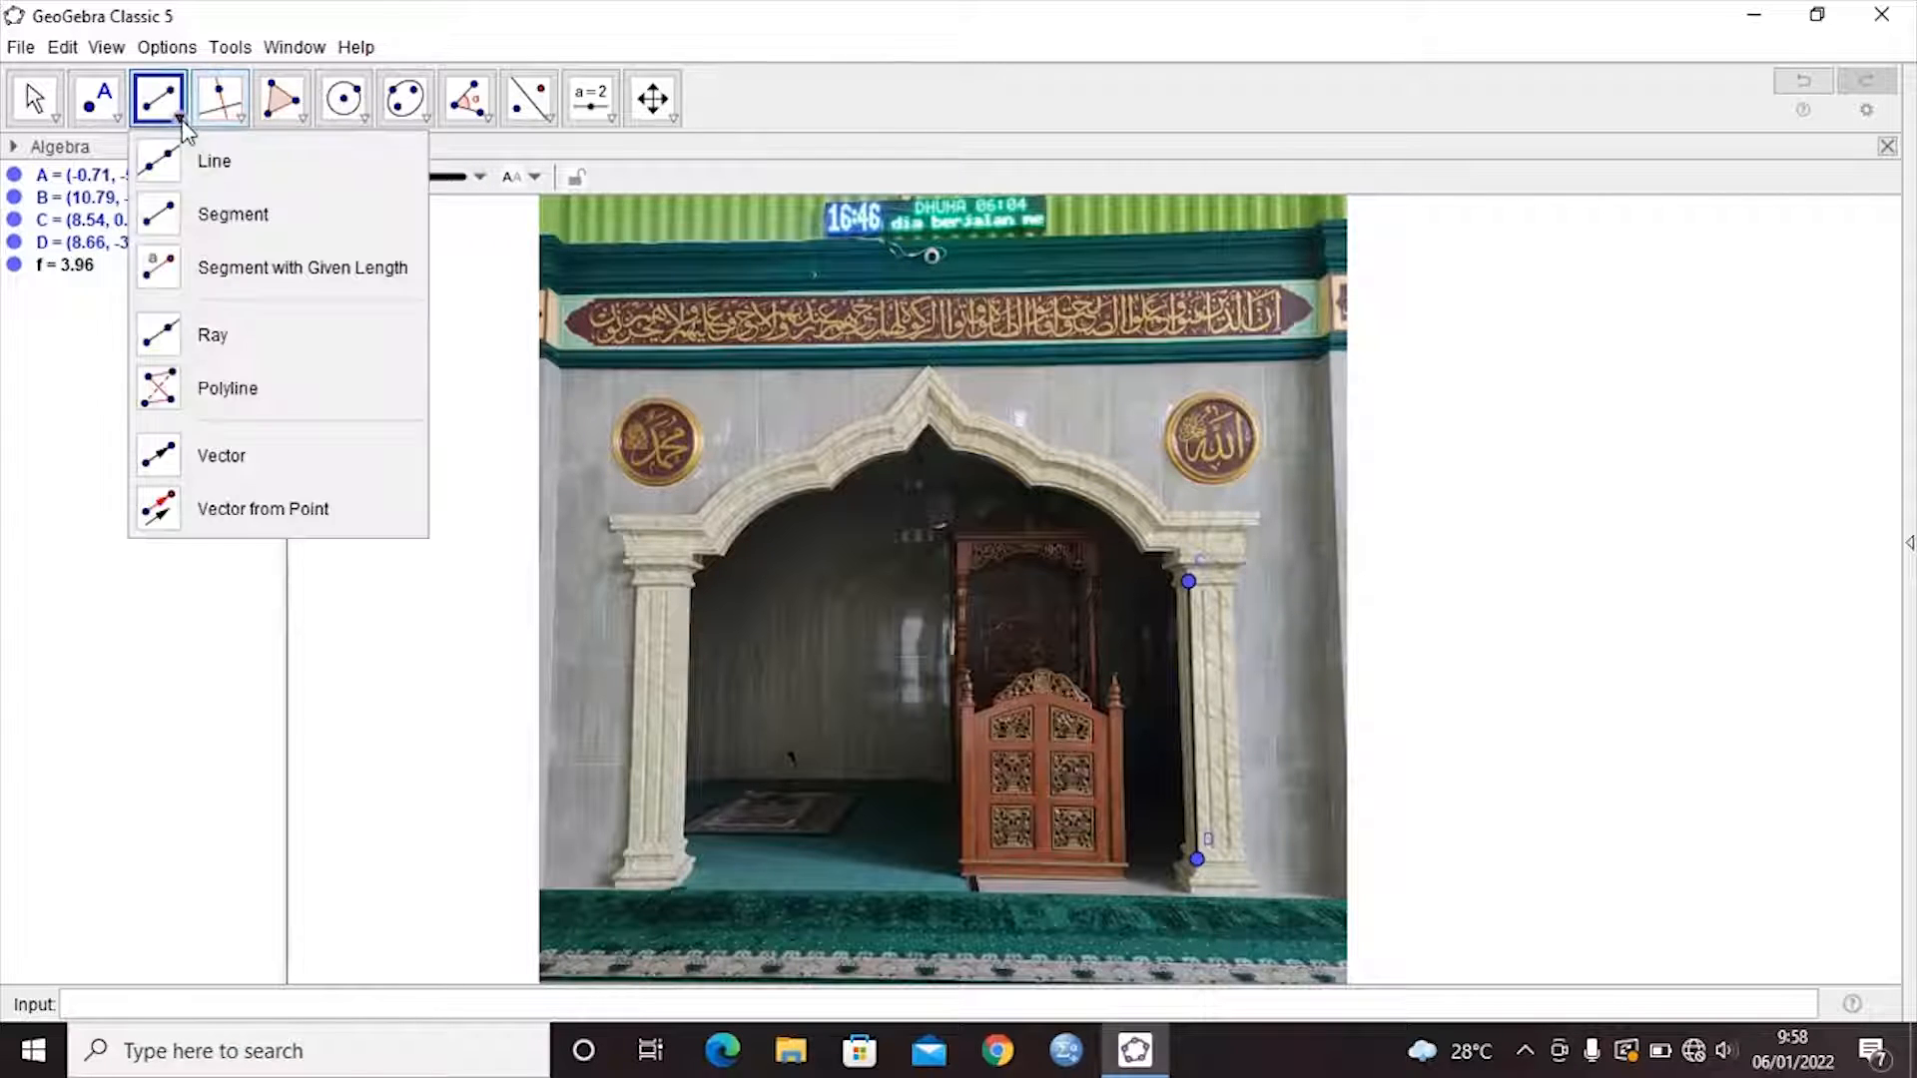
left_click(249, 452)
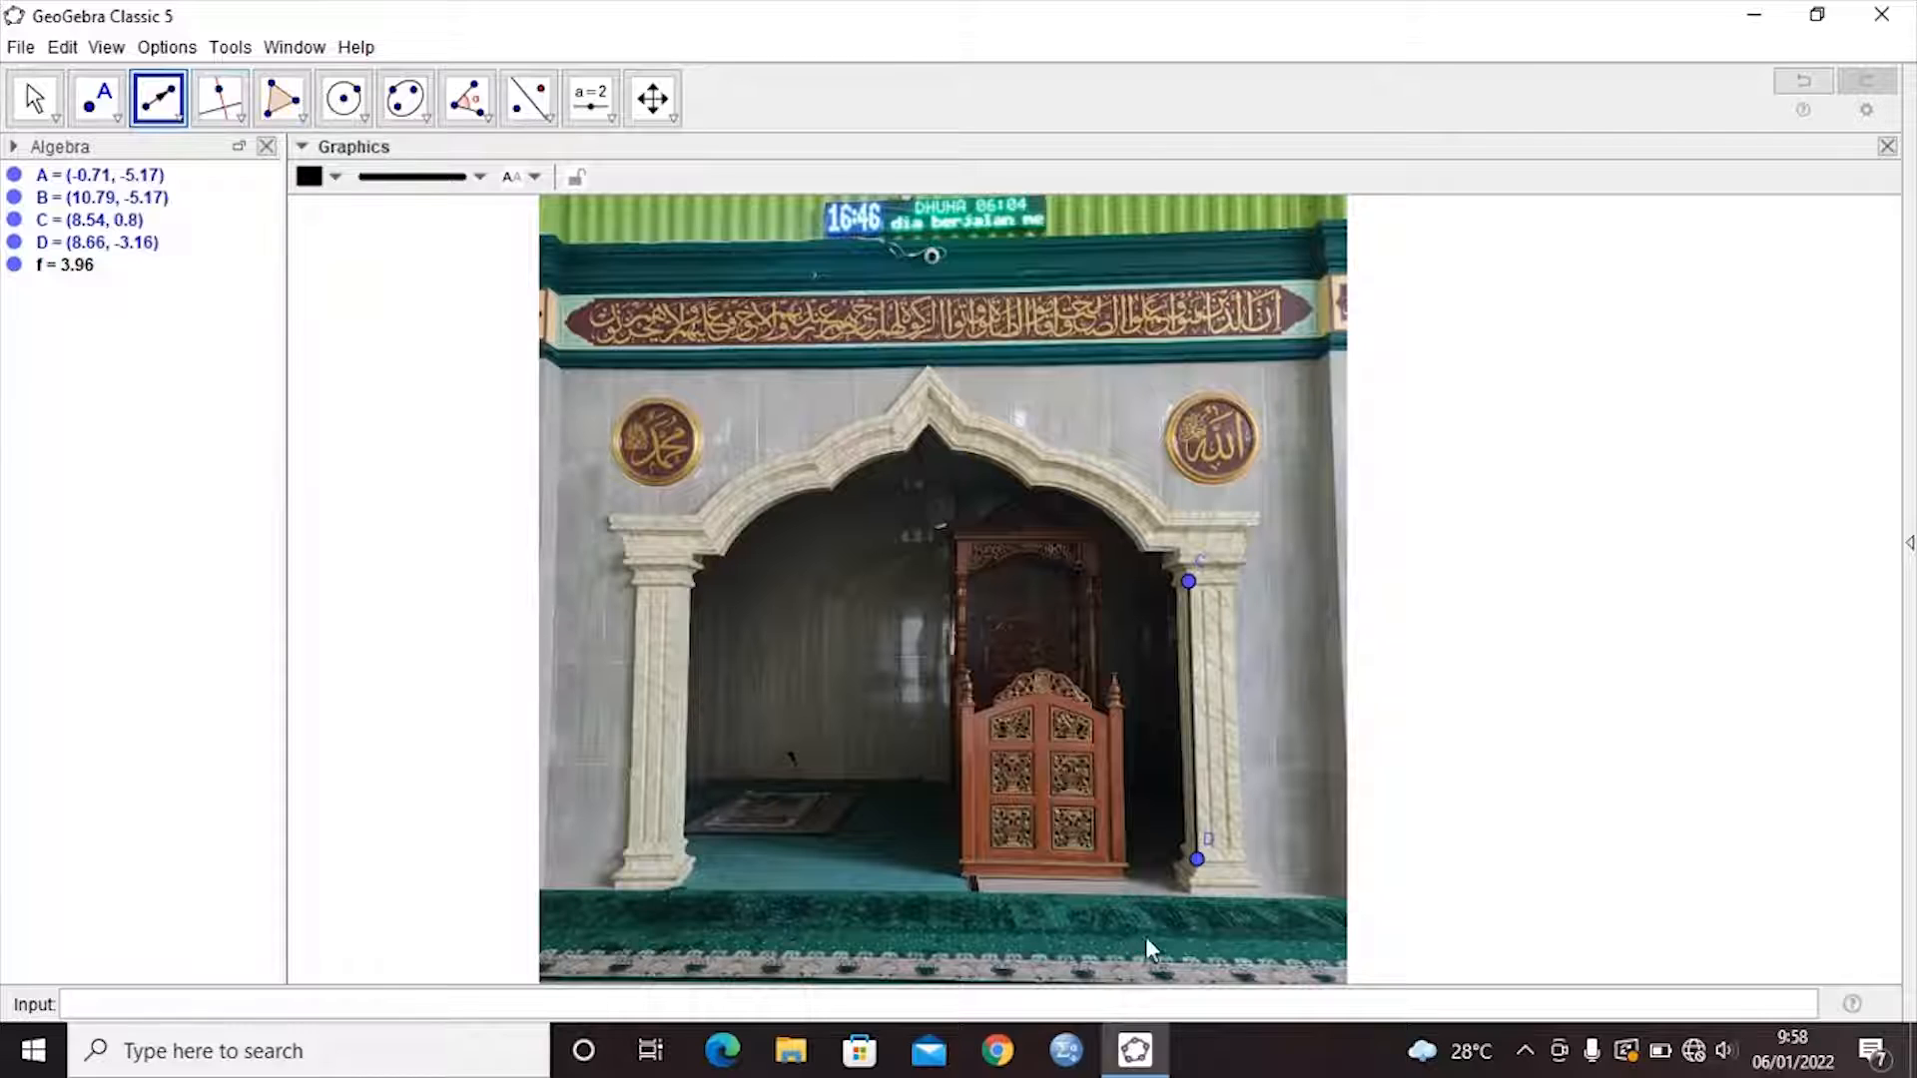
left_click(1188, 894)
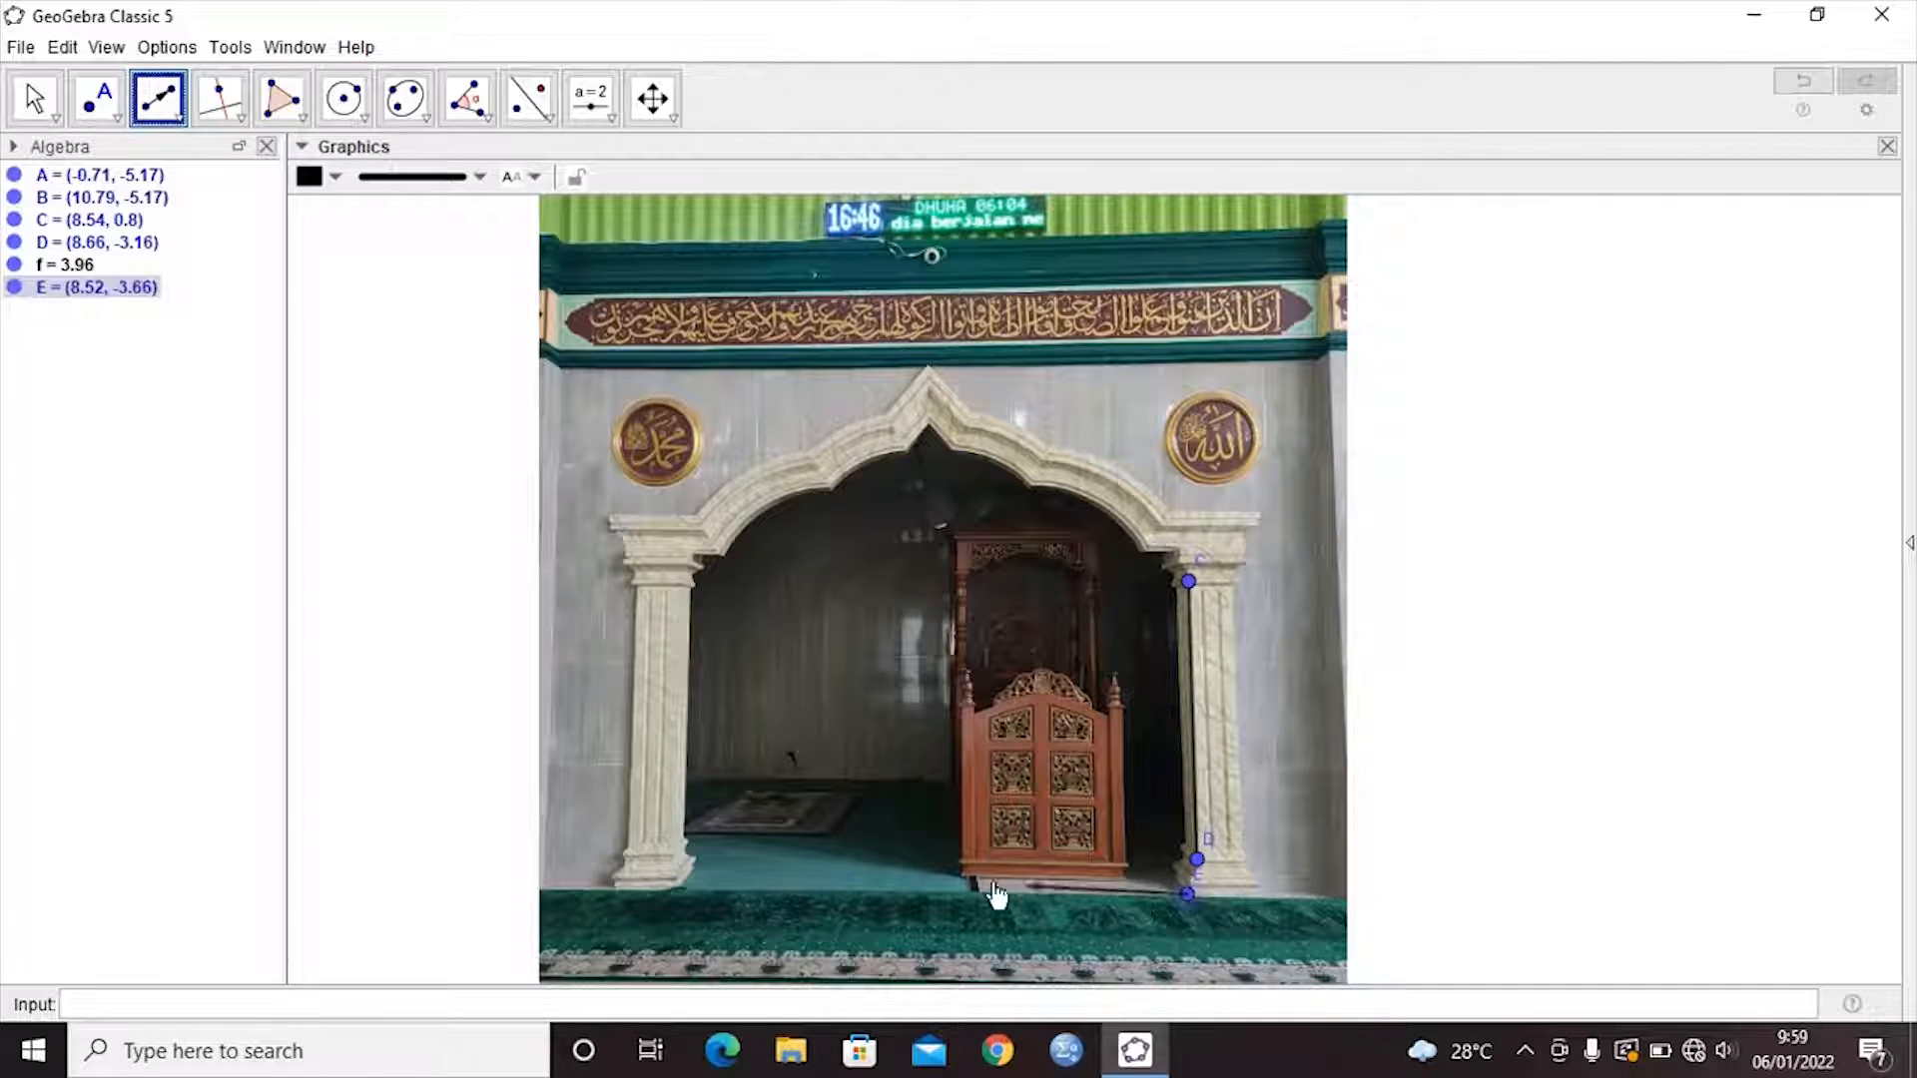
left_click(679, 894)
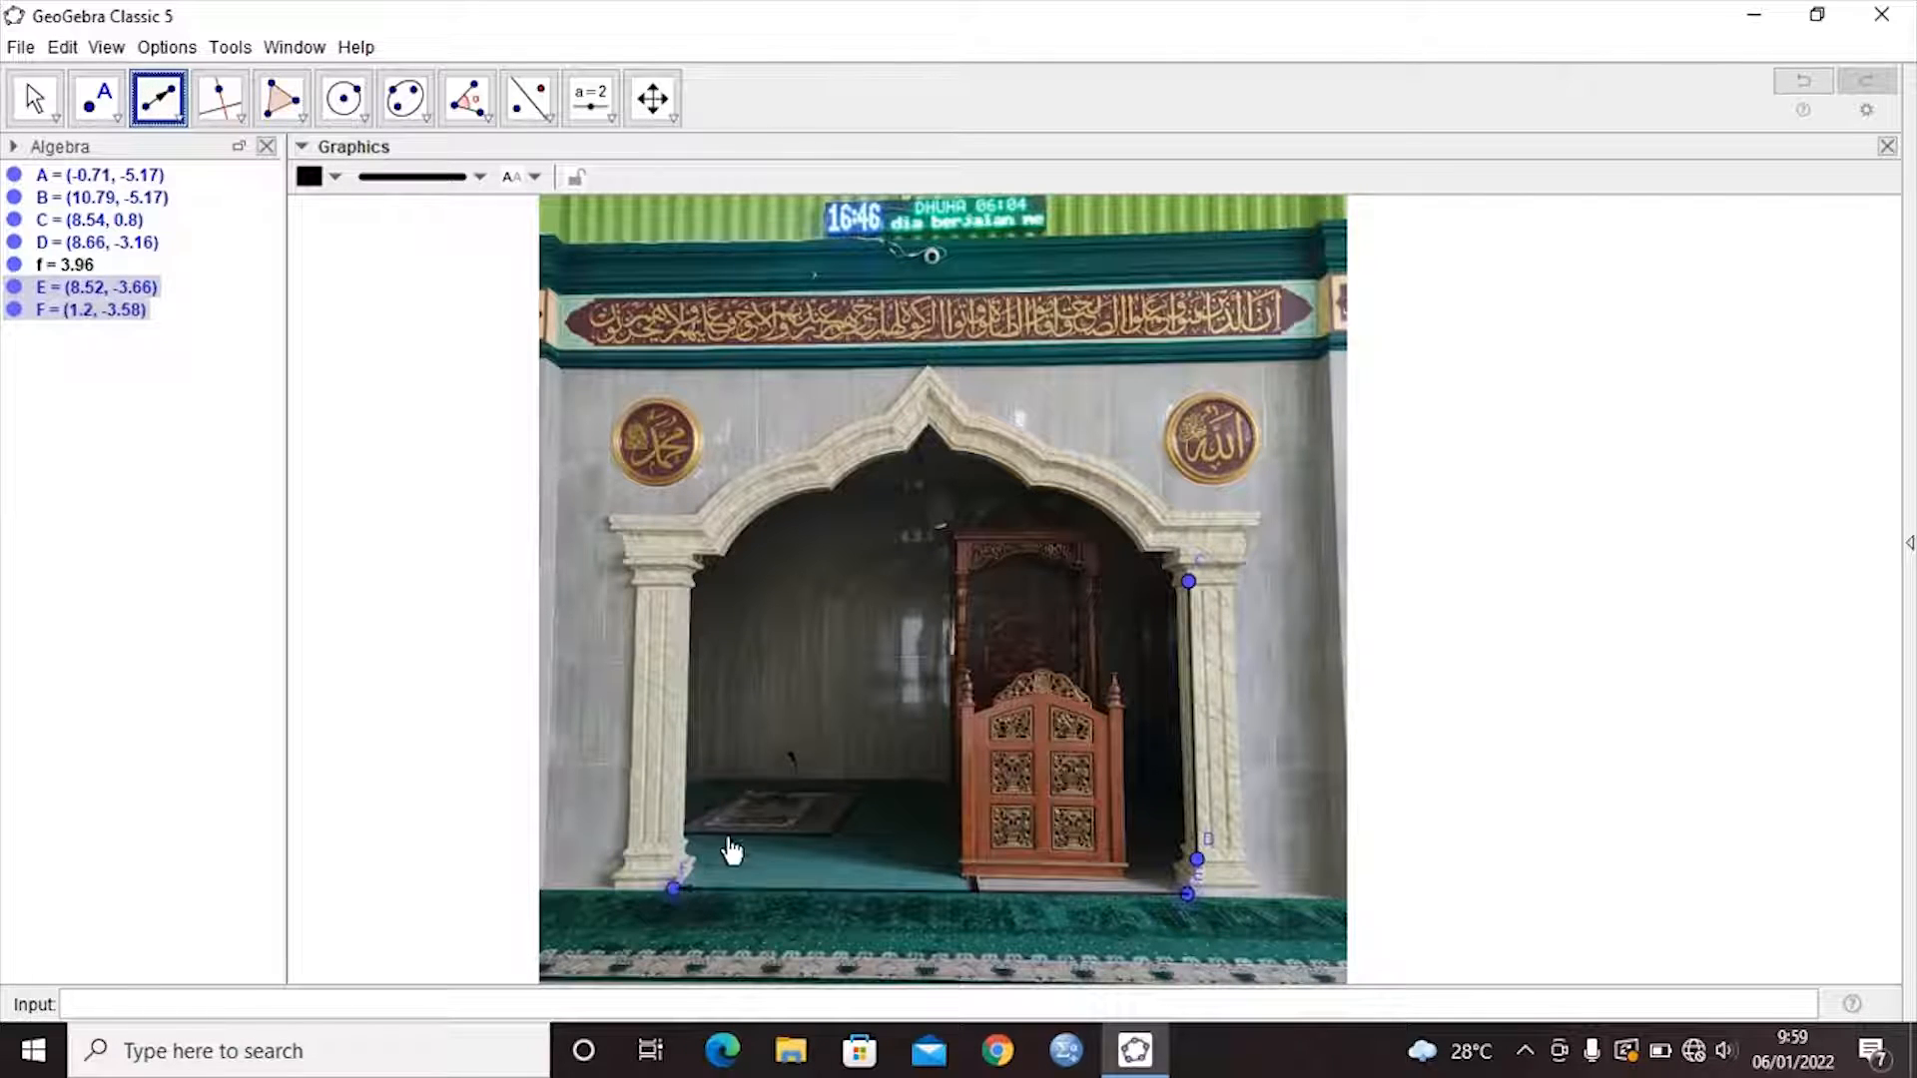
Step: Translate the right pillar's segment by the base vector onto the left pillar
left_click(37, 106)
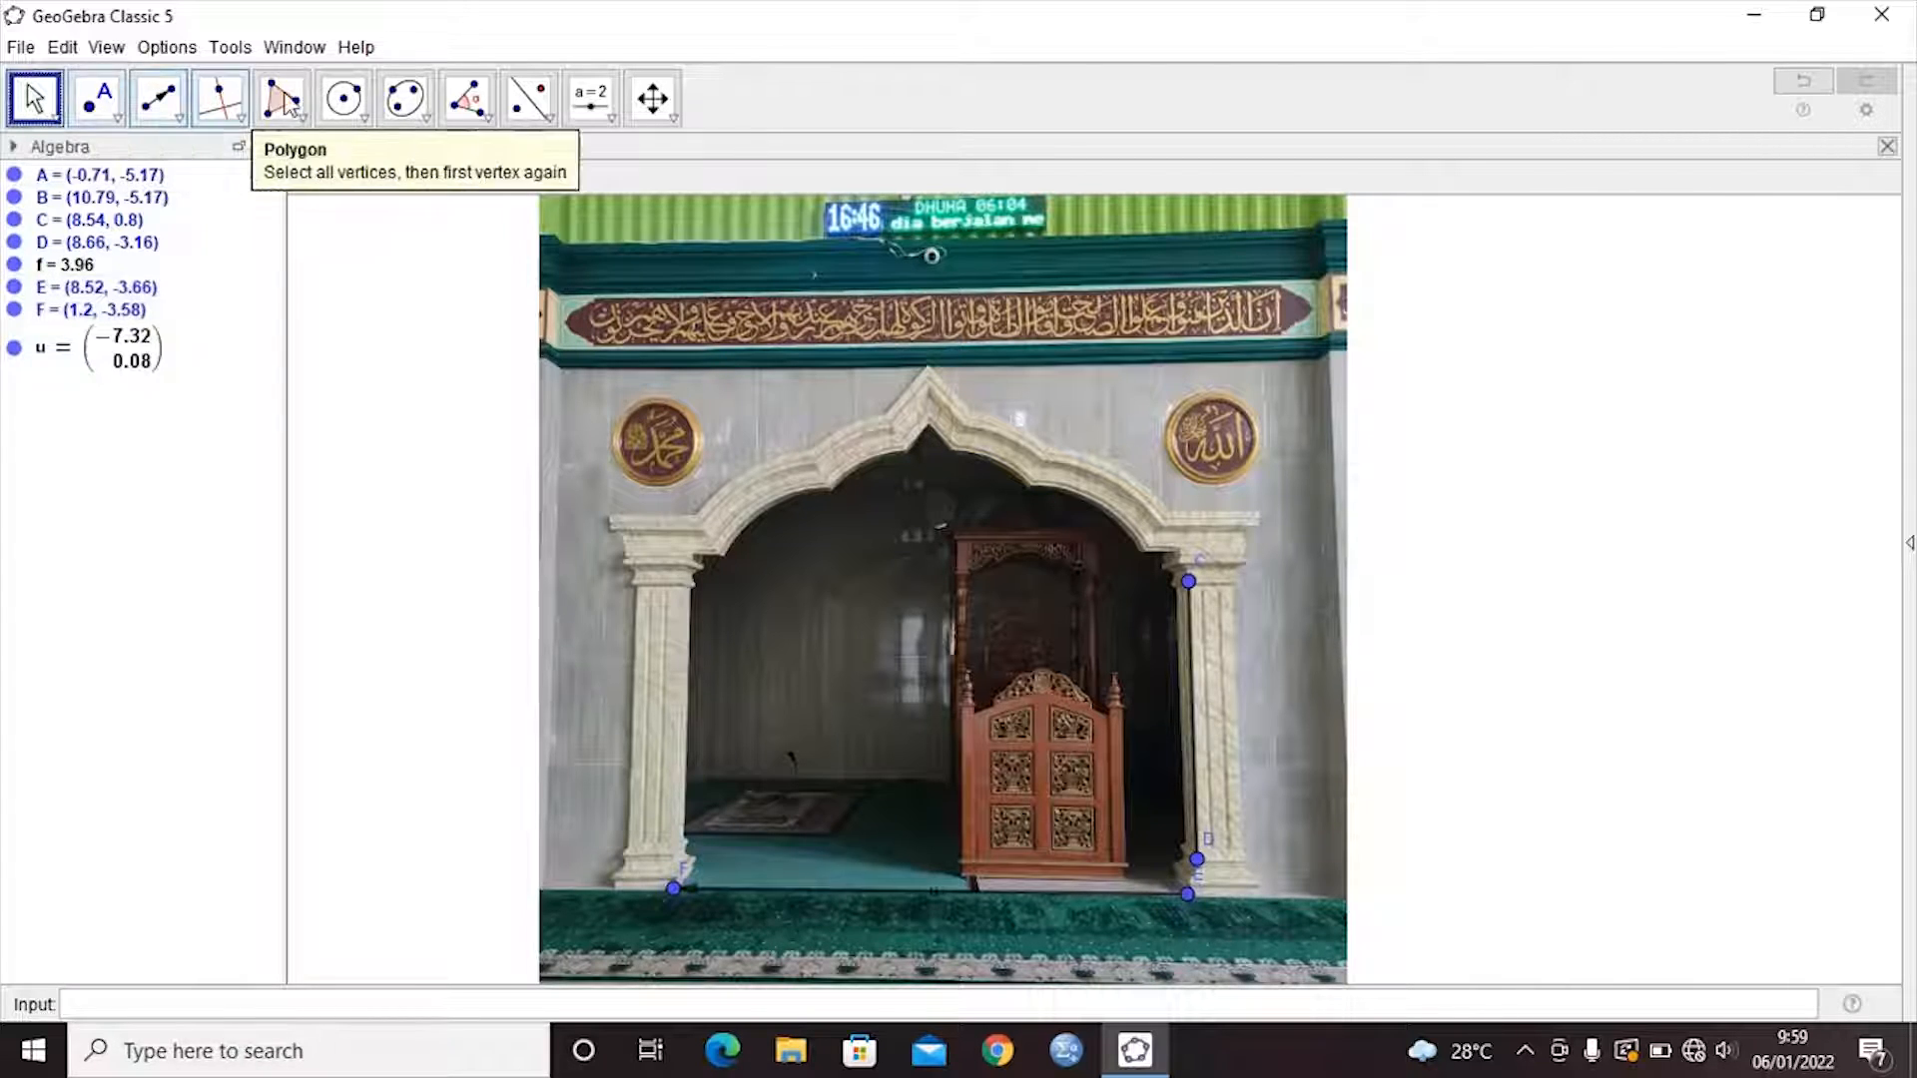
left_click(550, 121)
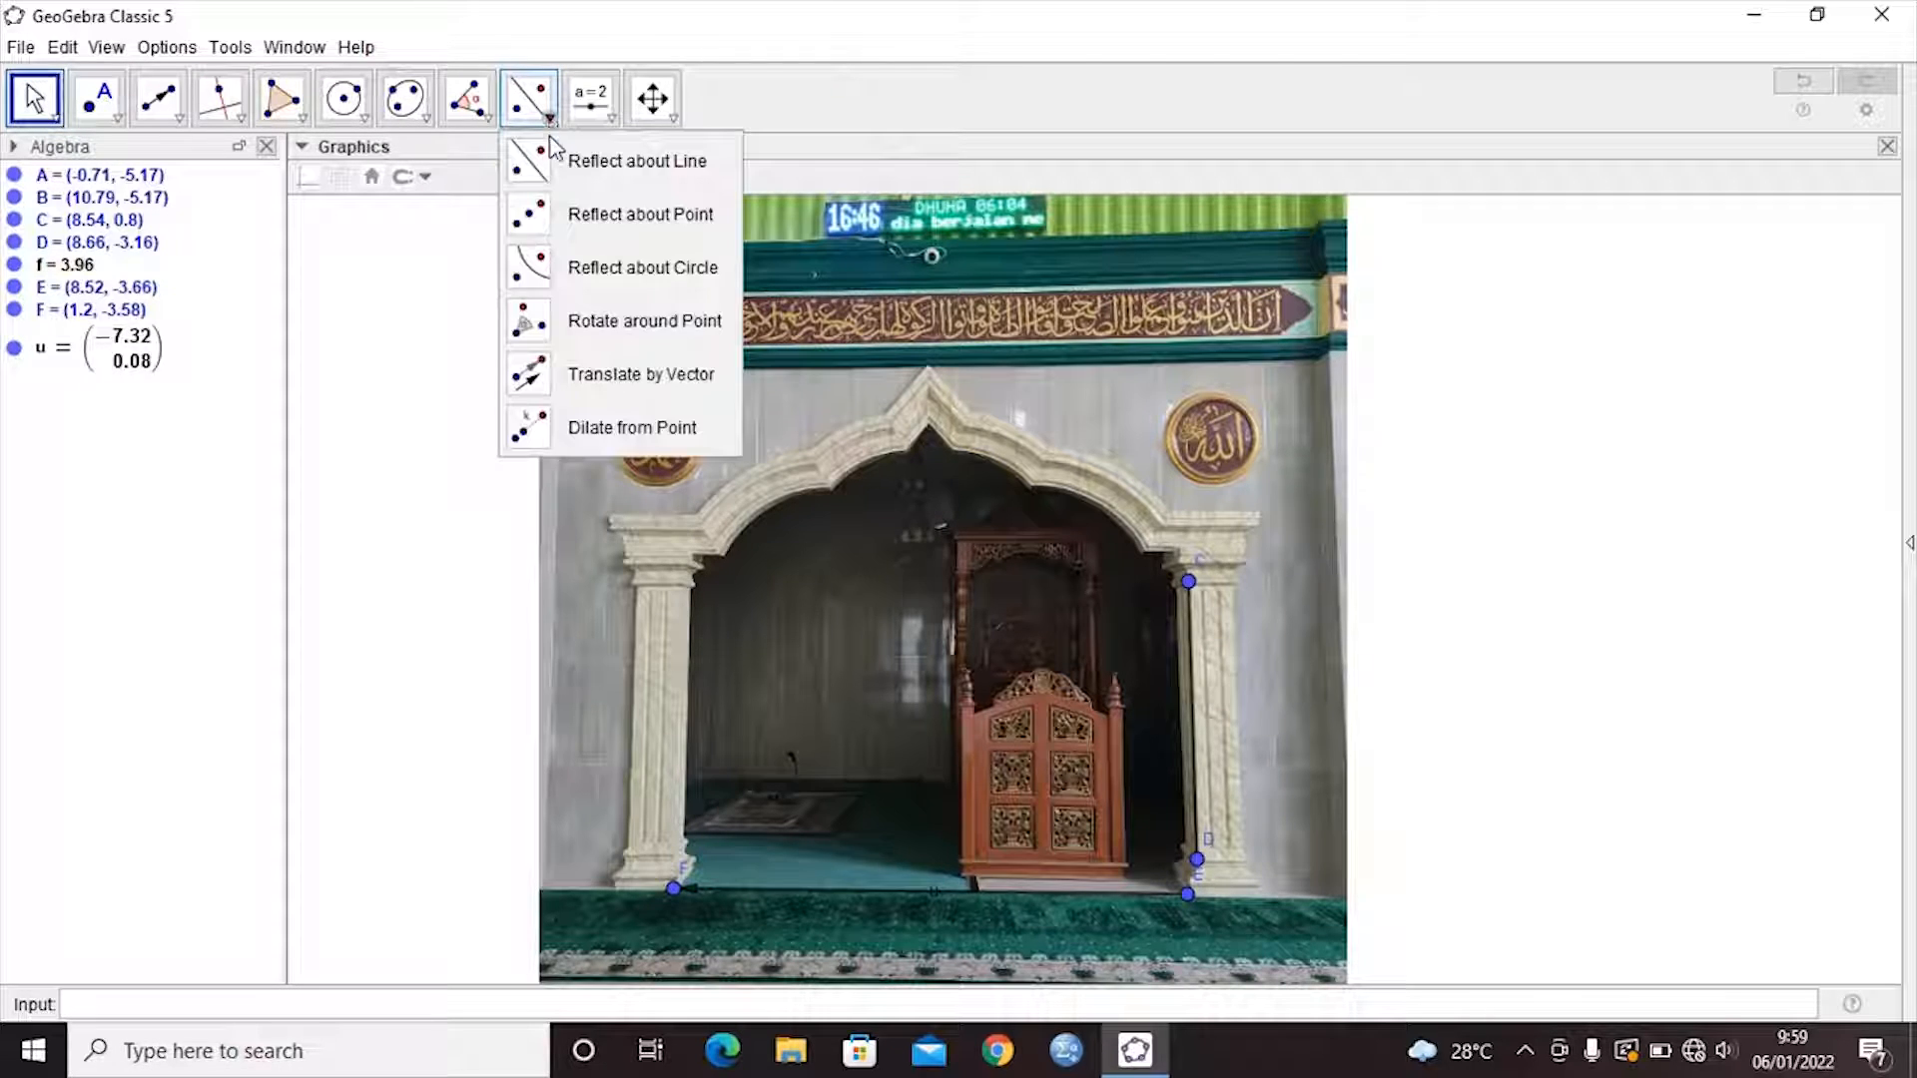
left_click(599, 375)
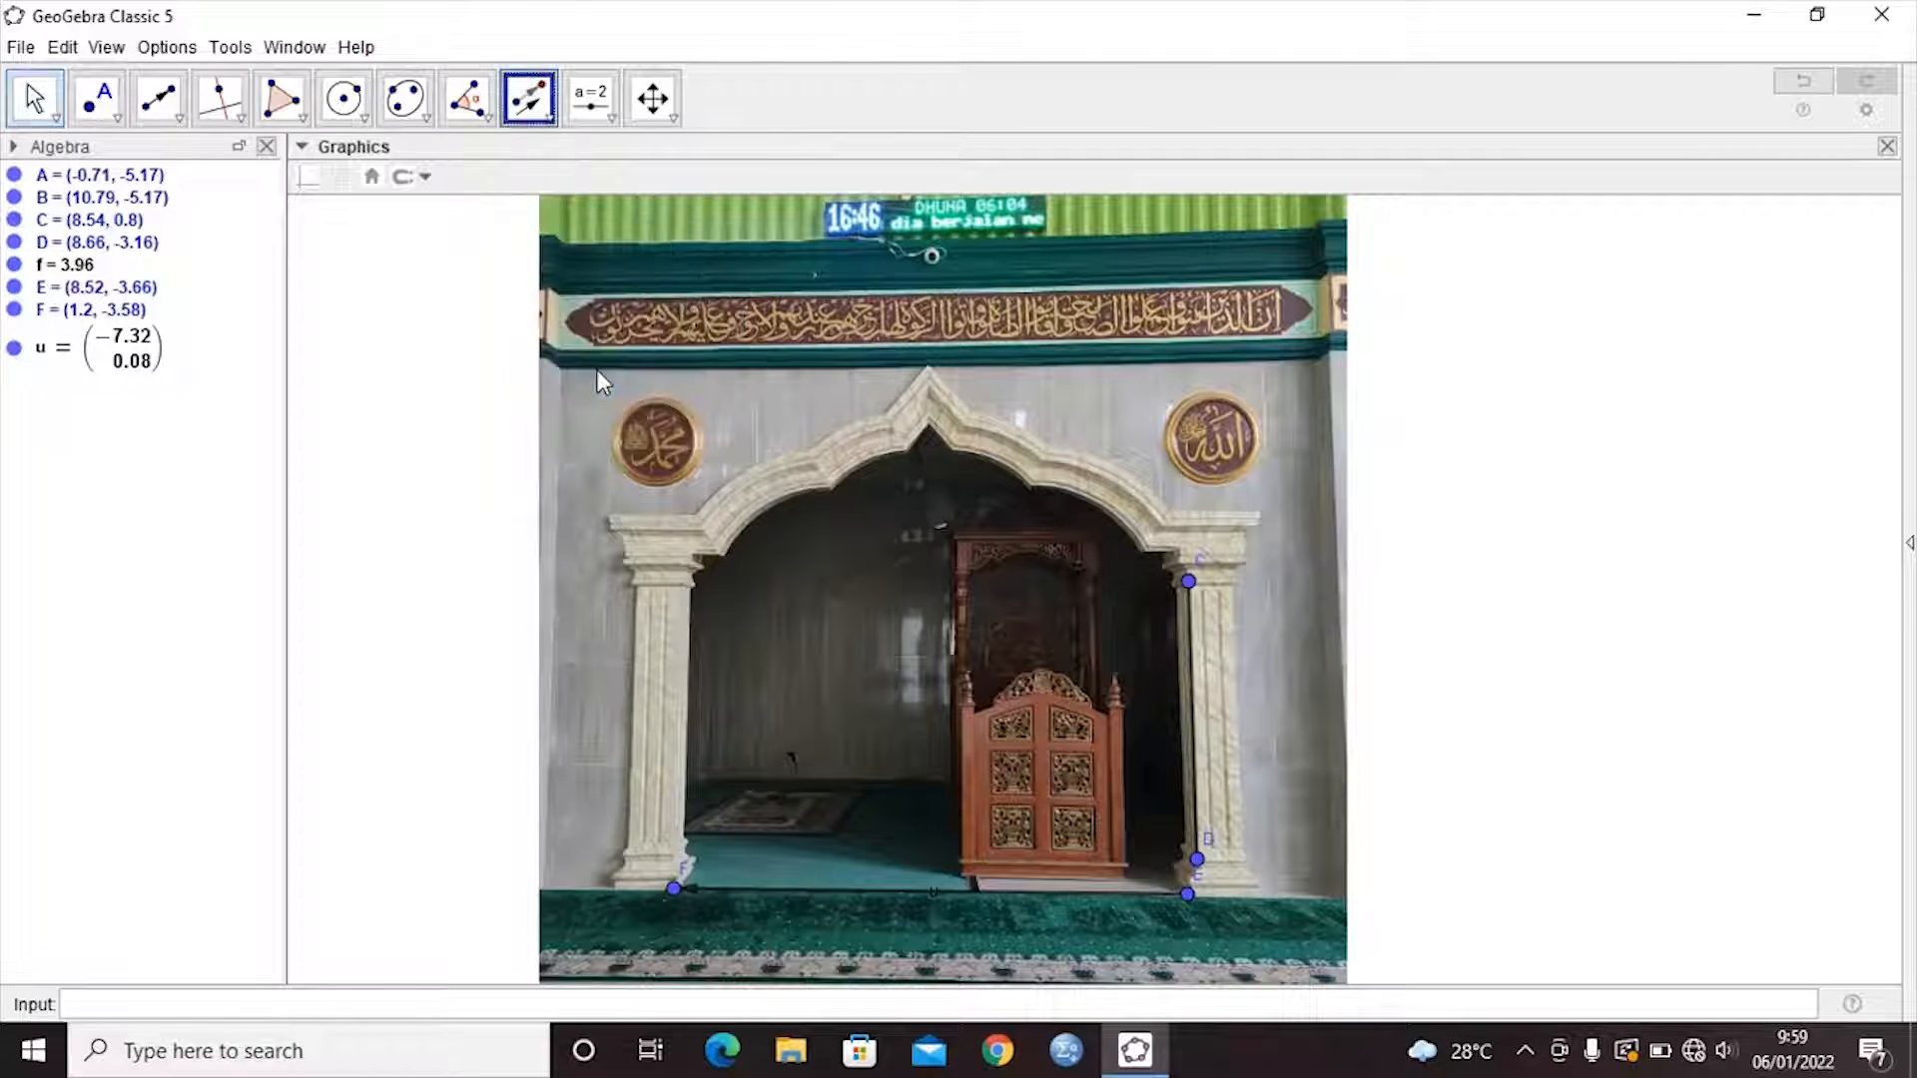
left_click(1198, 766)
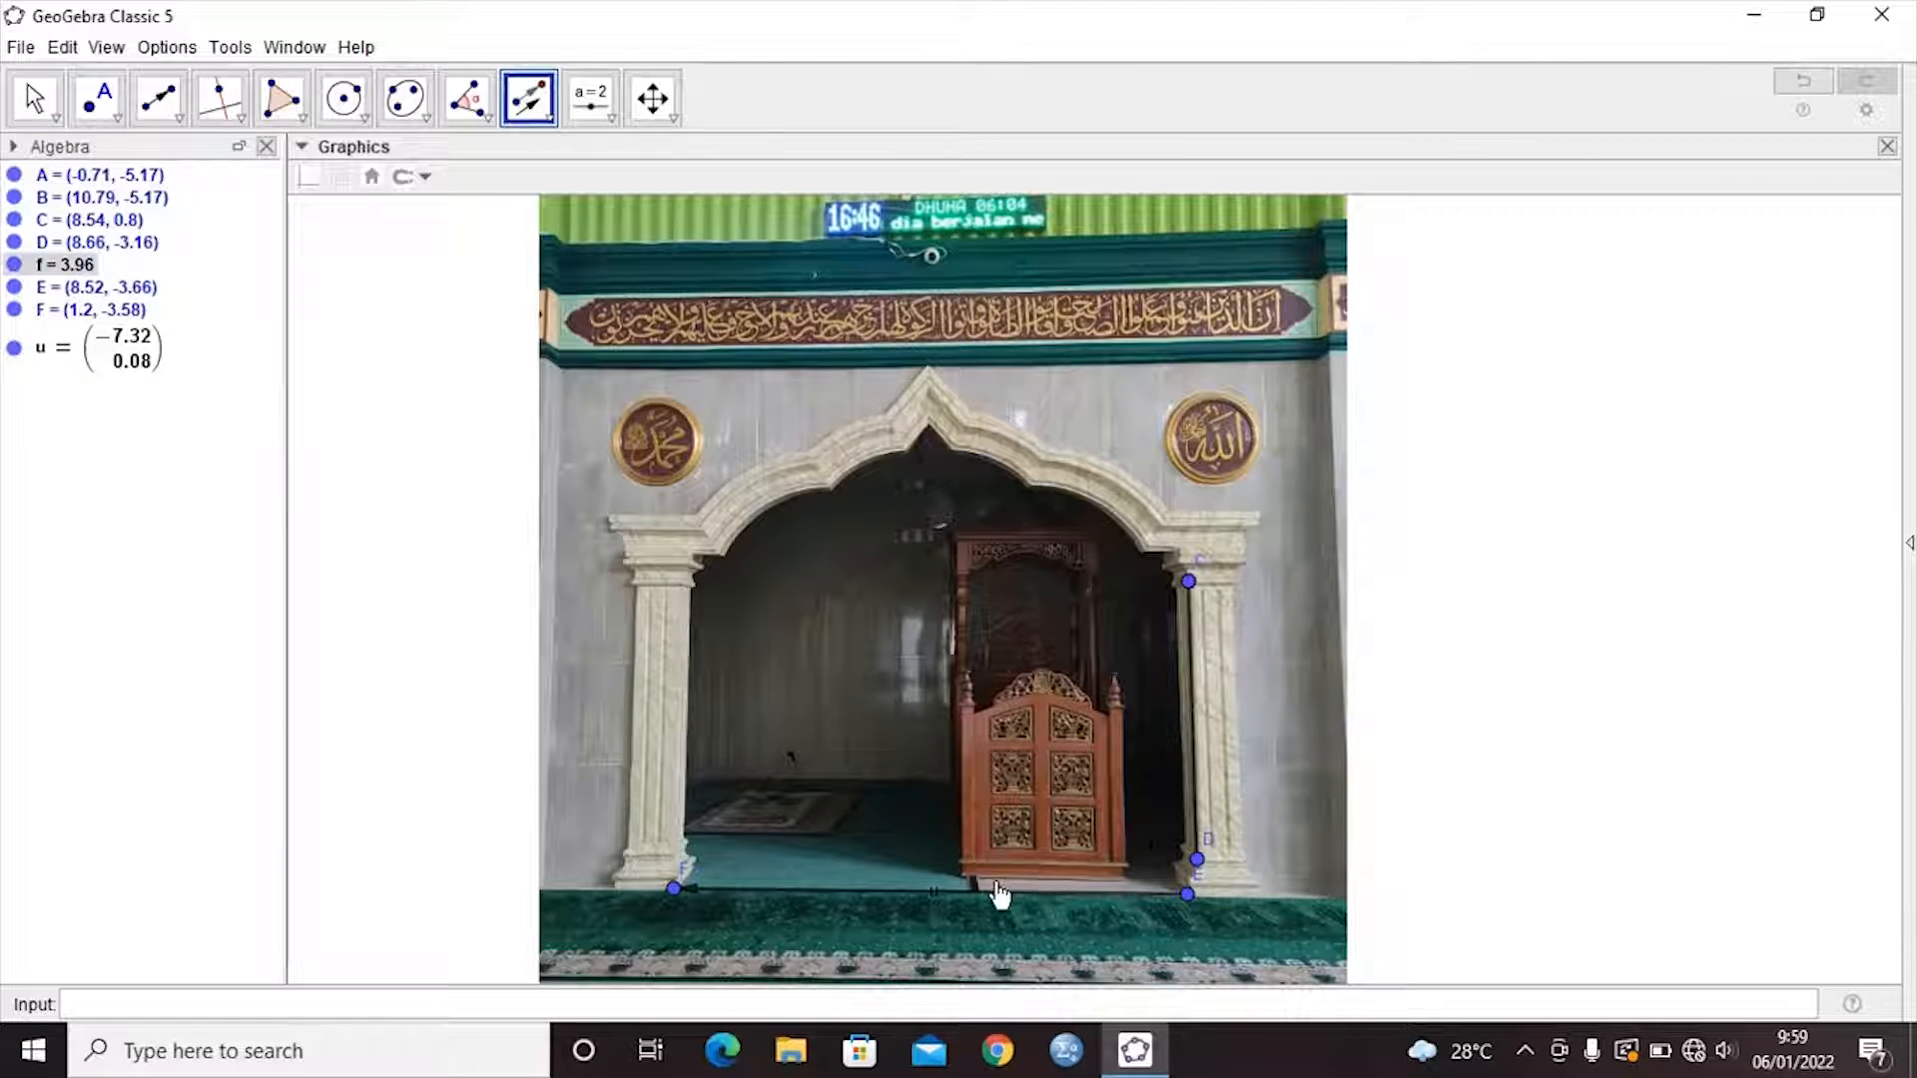
left_click(964, 902)
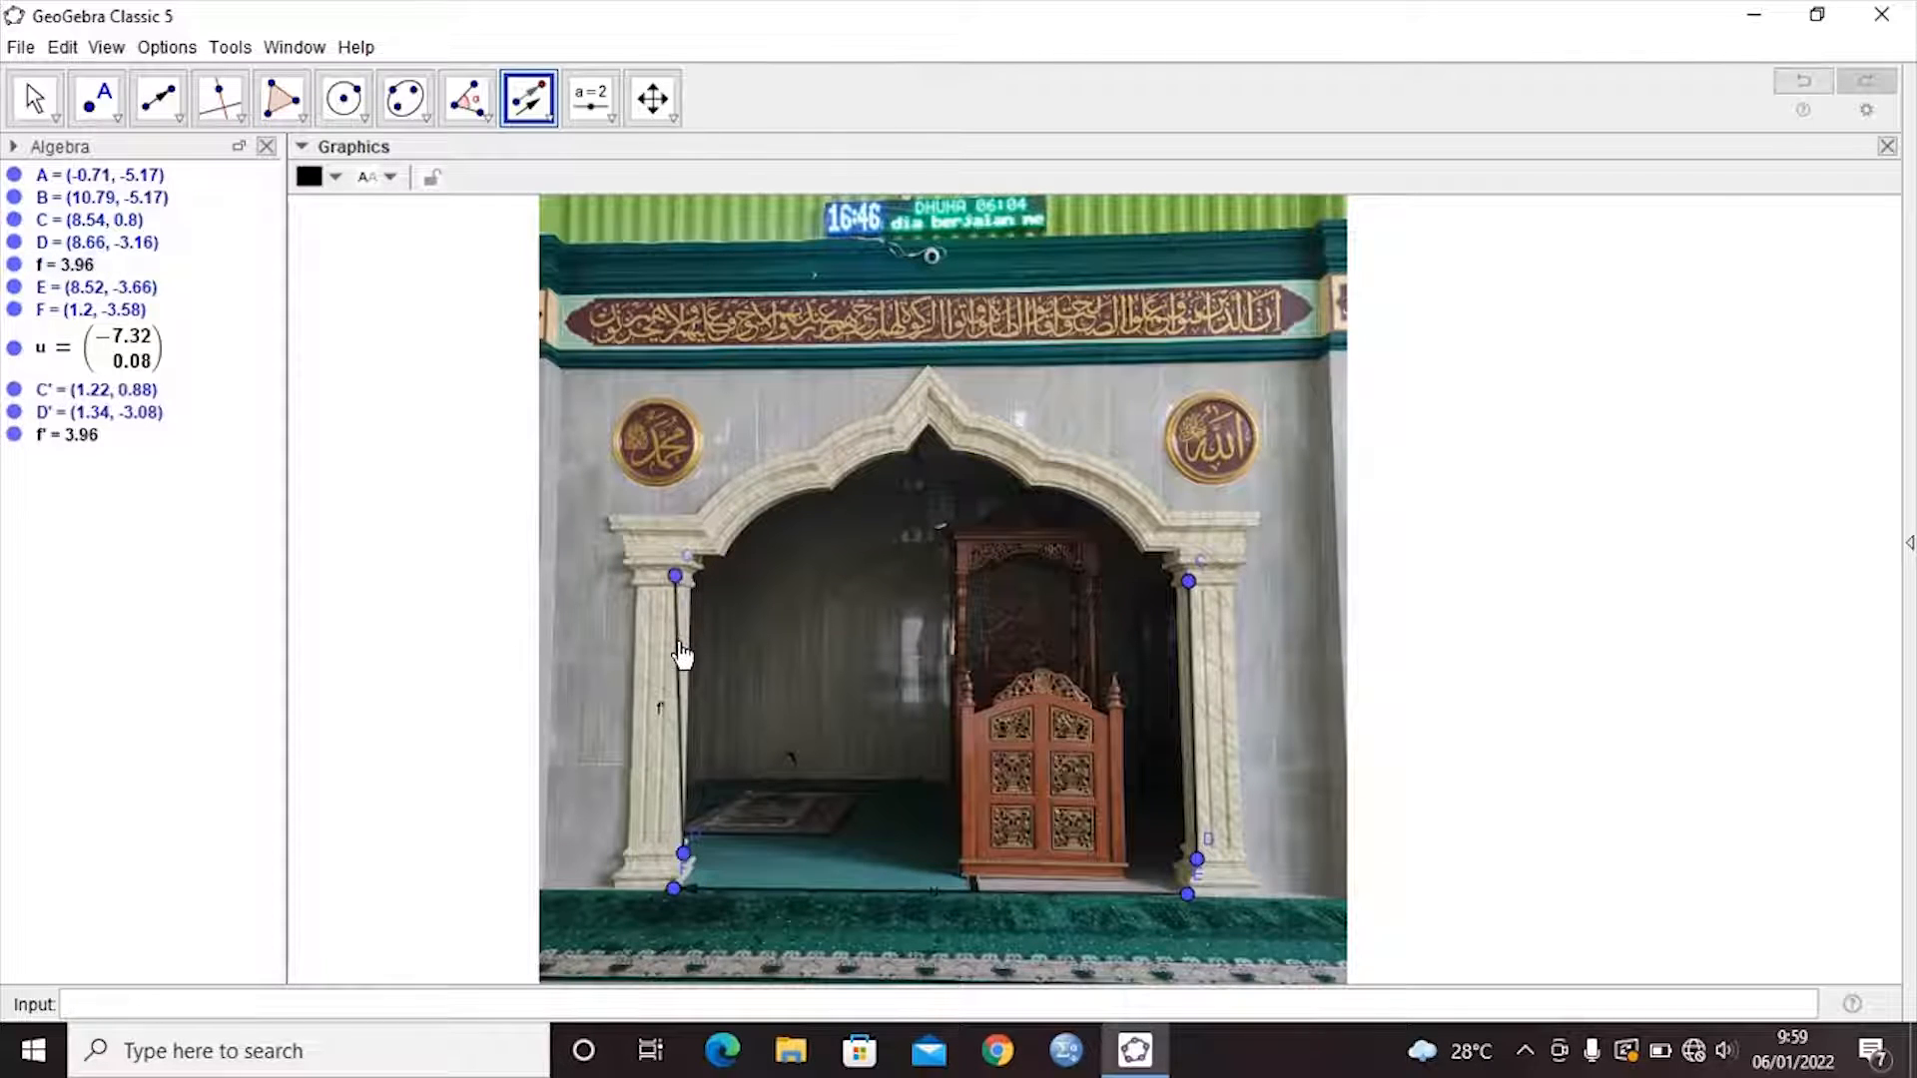
left_click_drag(679, 641, 680, 642)
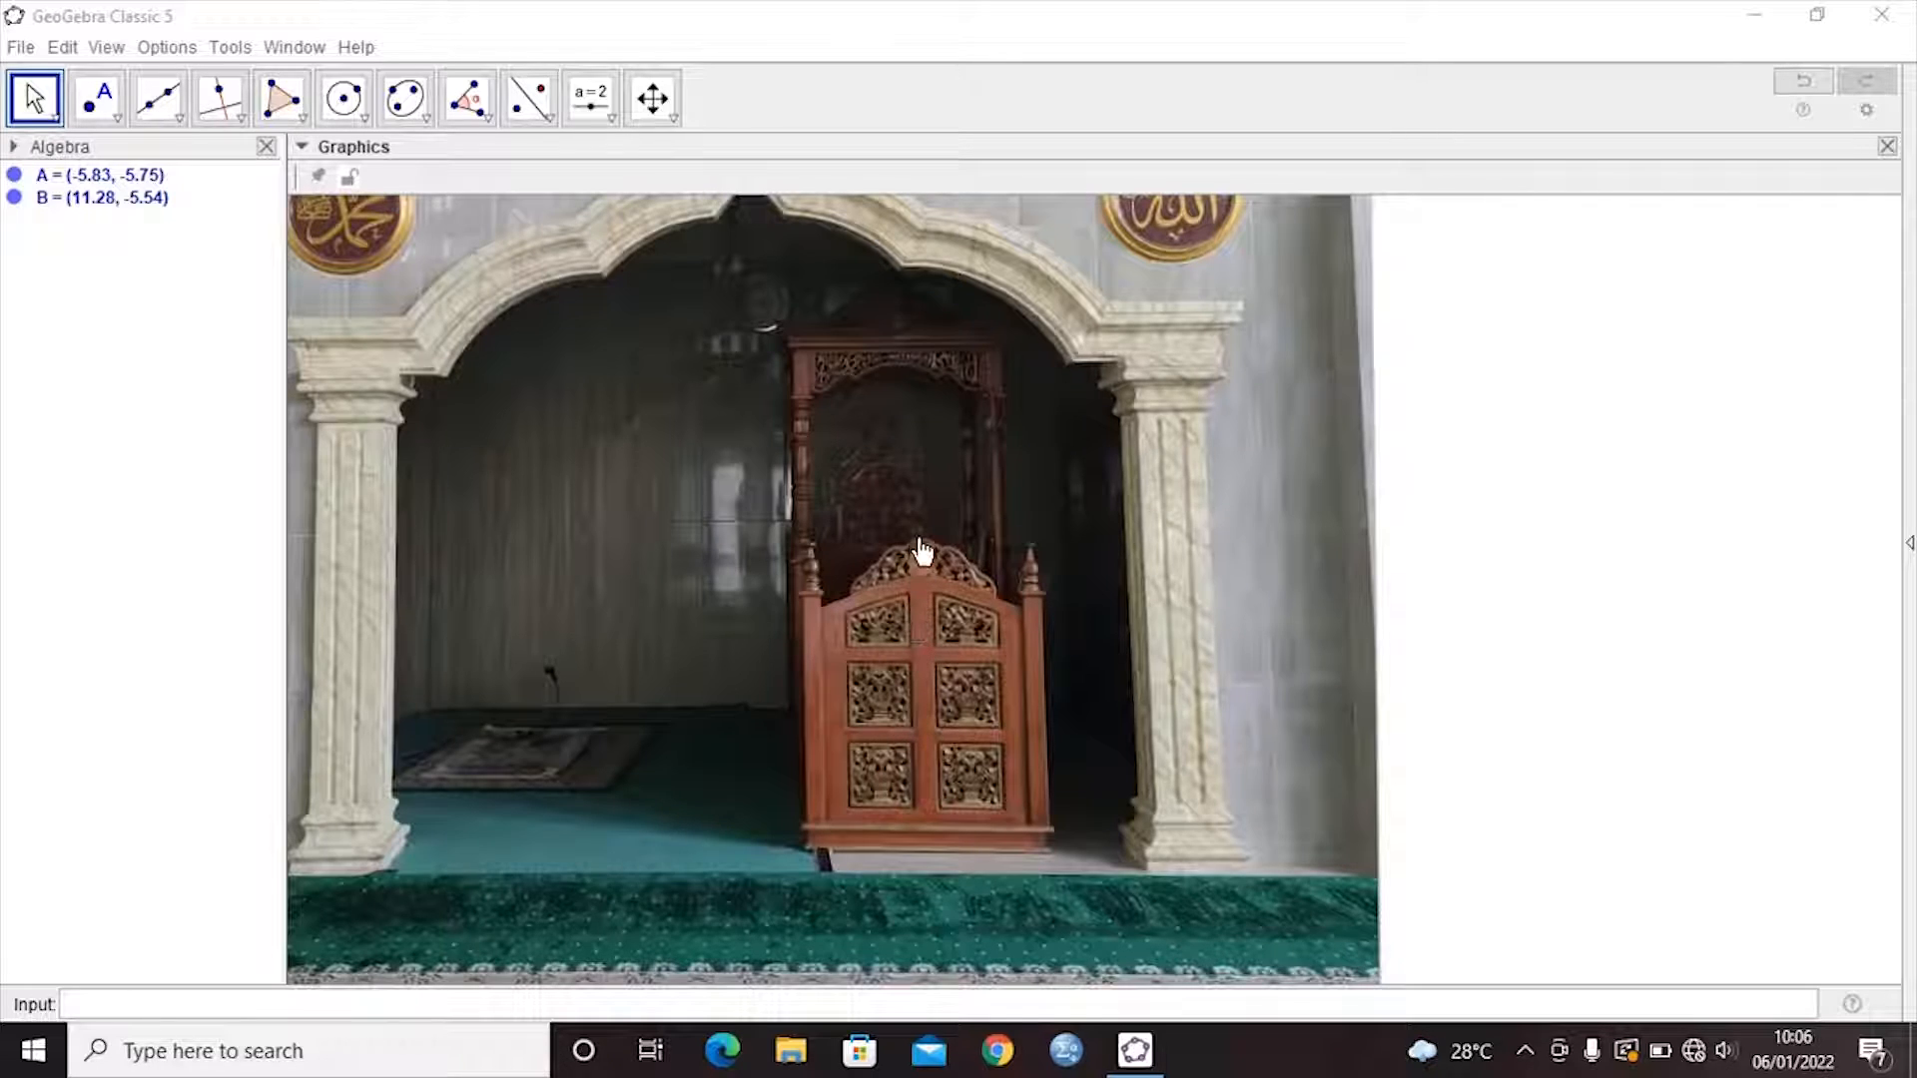
Step: Draw a segment about 3.18 units long down the centre line of the wooden pulpit door
left_click(183, 125)
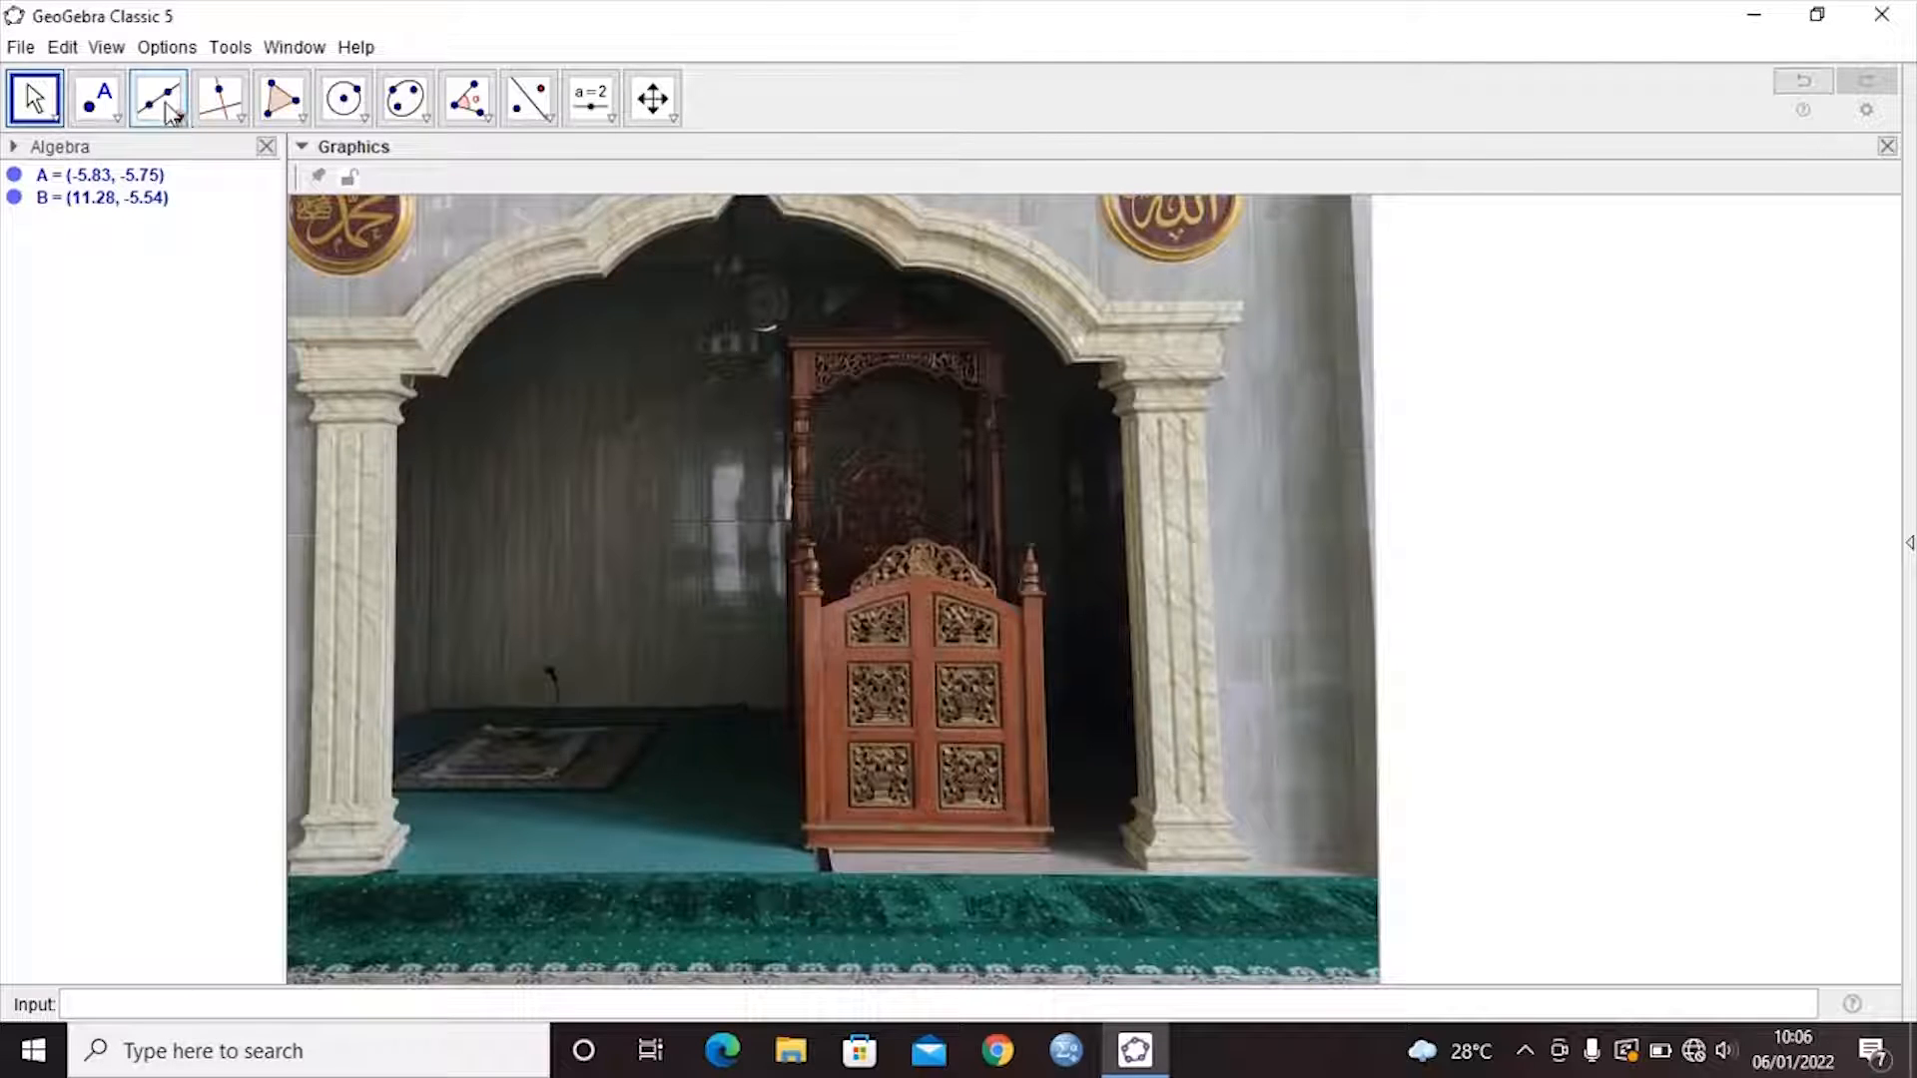
left_click(167, 108)
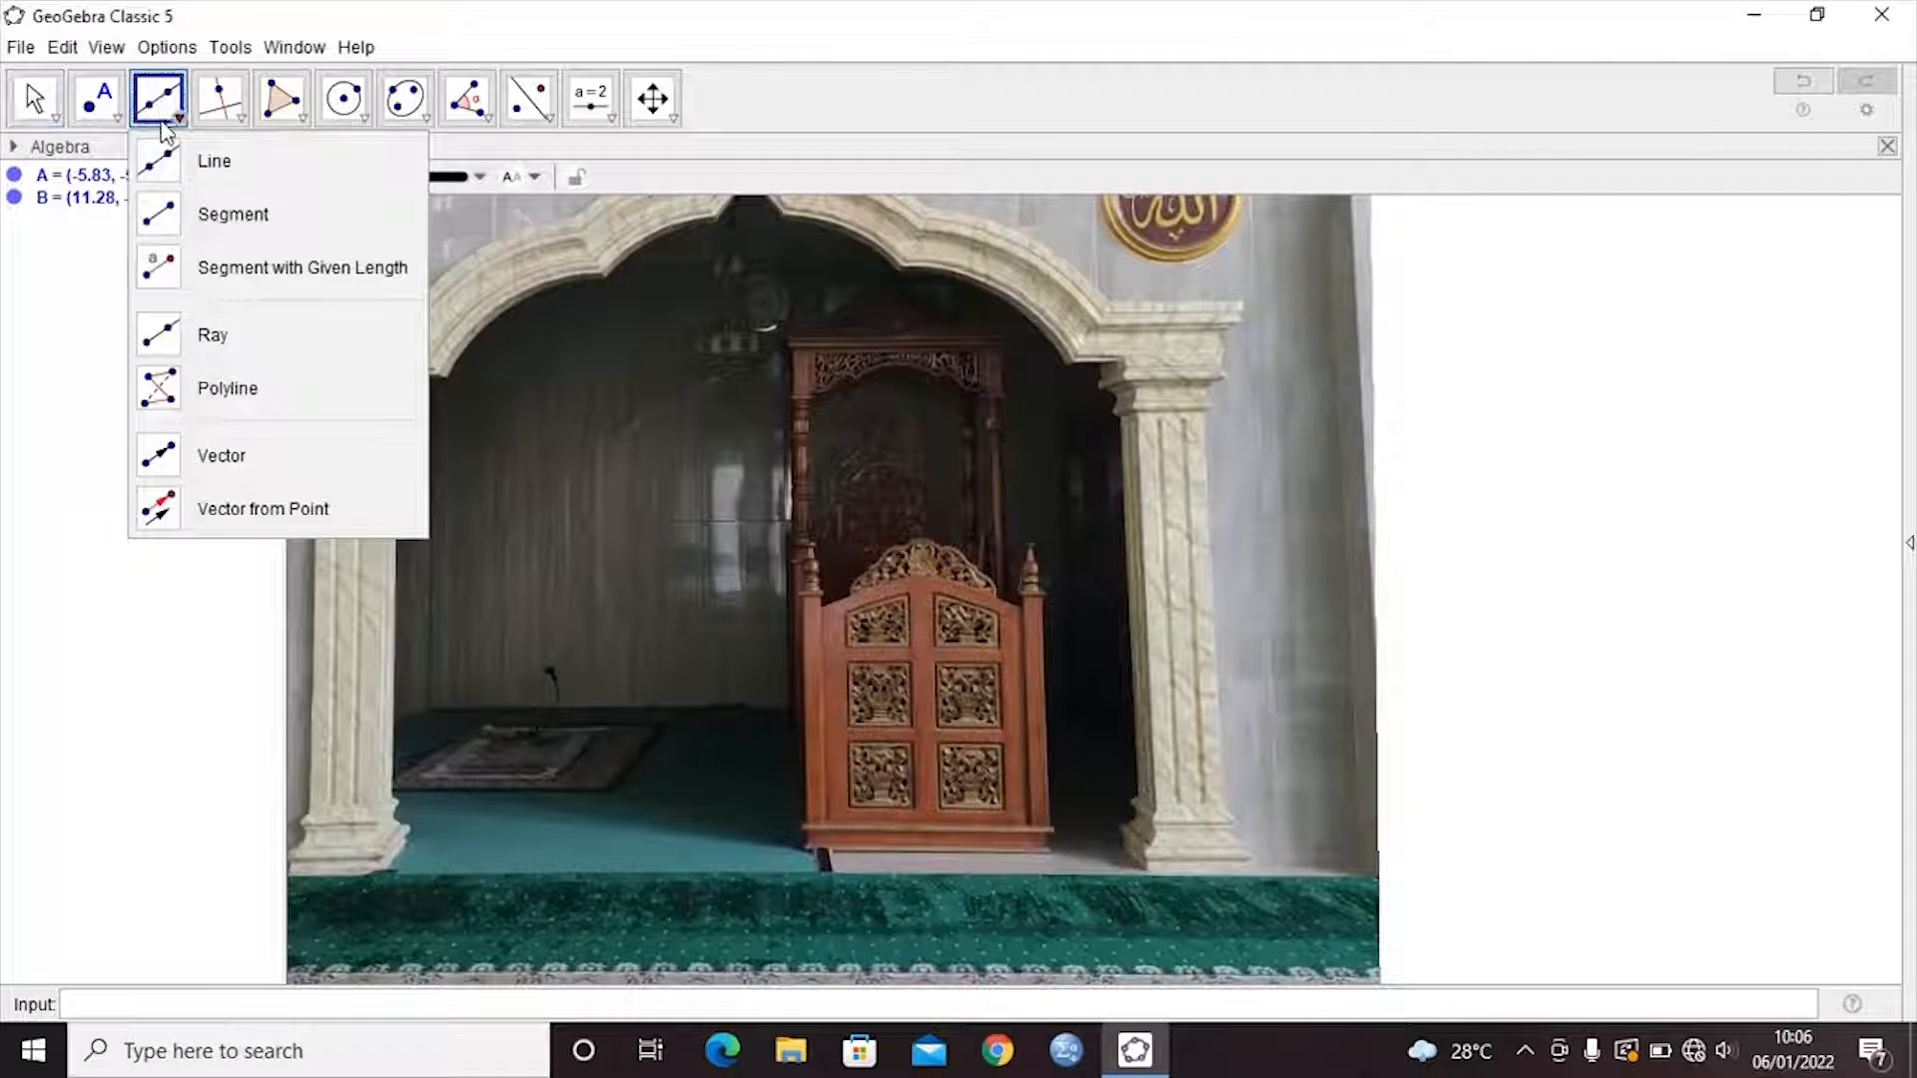
left_click(174, 213)
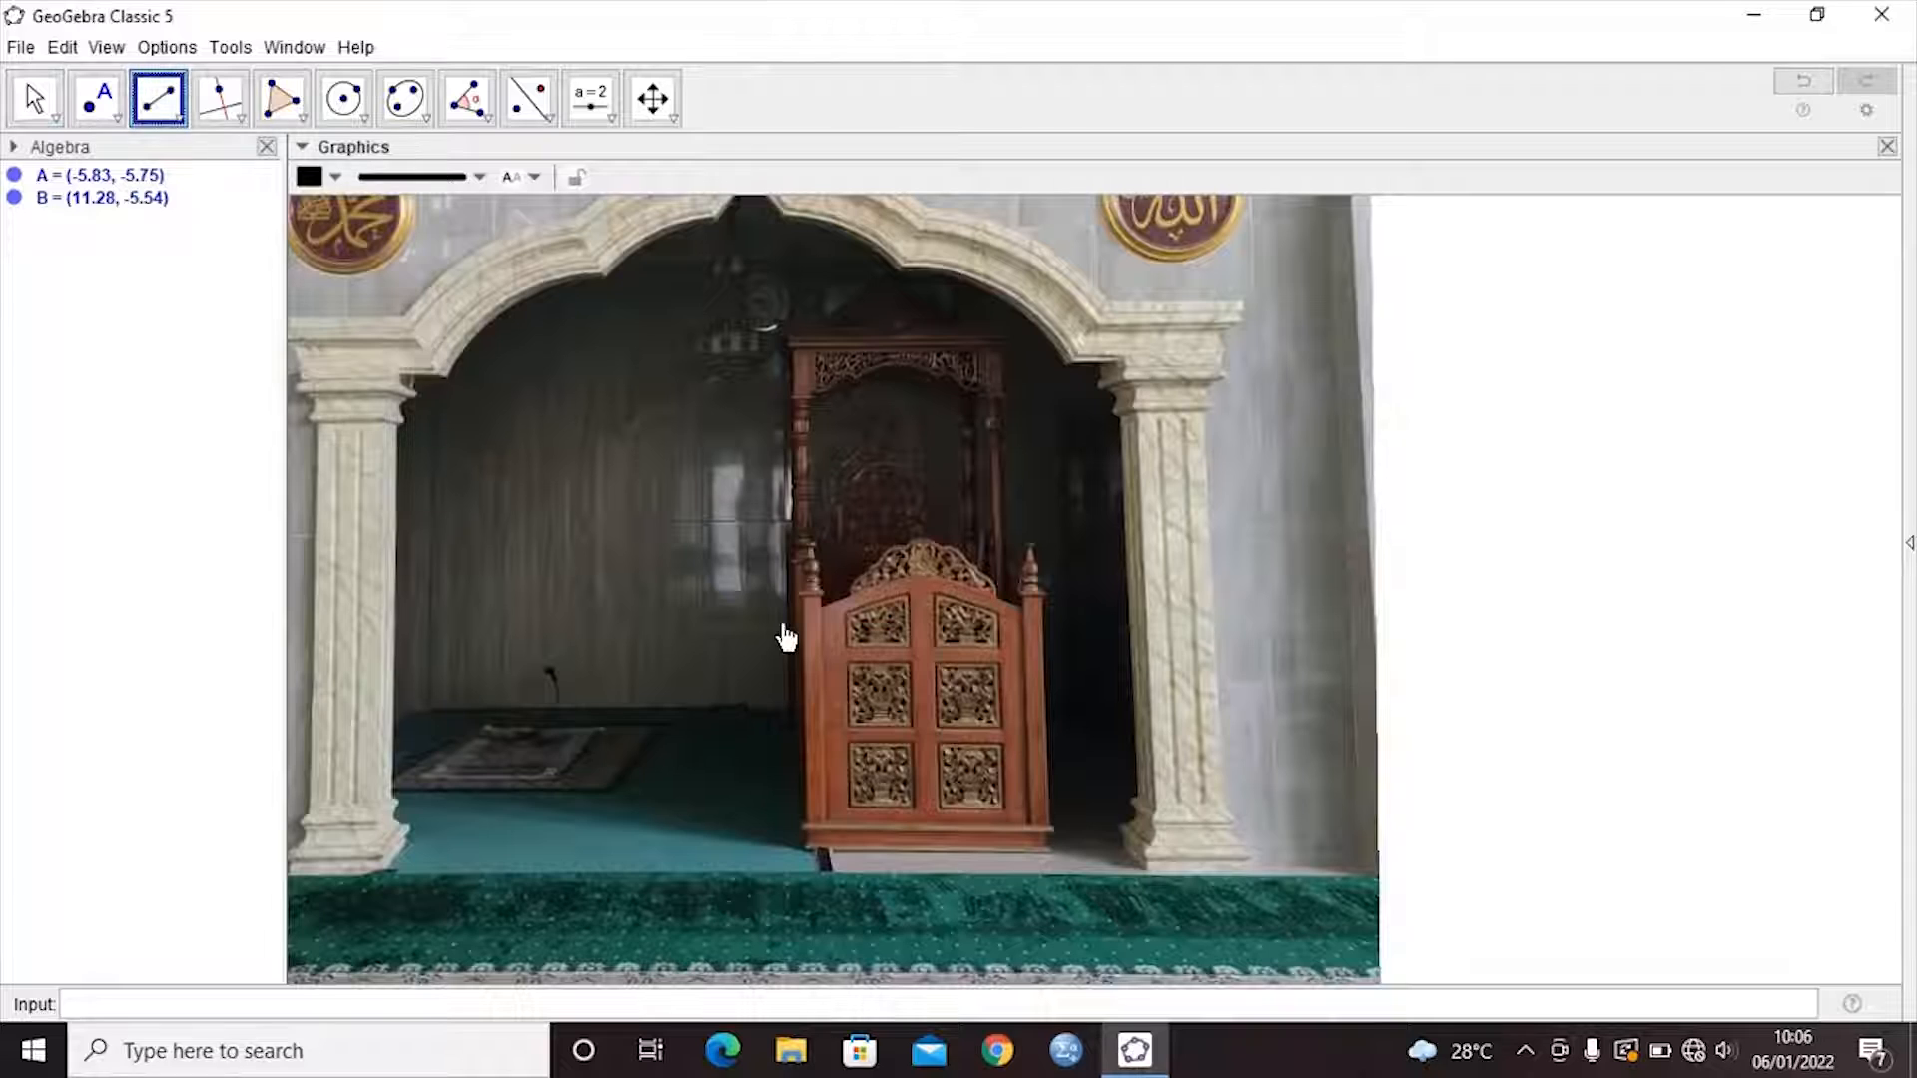
left_click(918, 595)
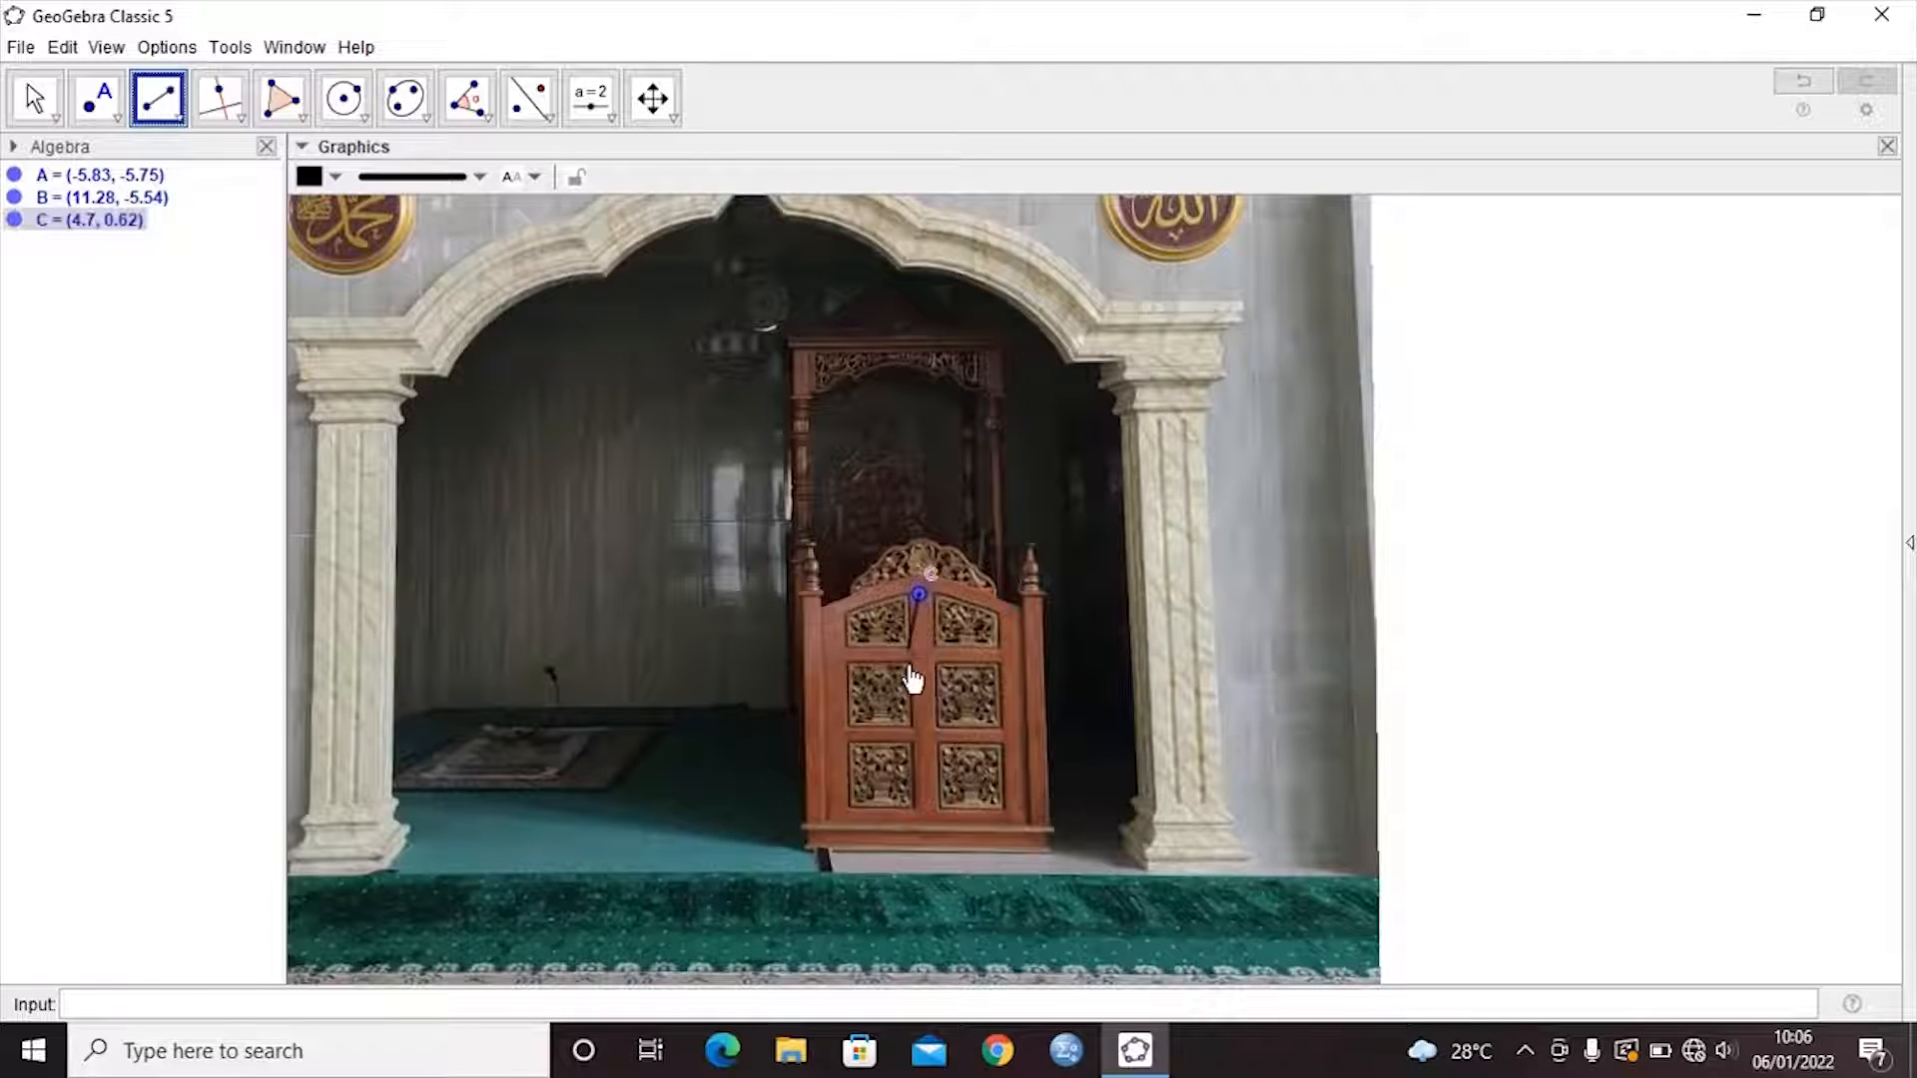
left_click(925, 818)
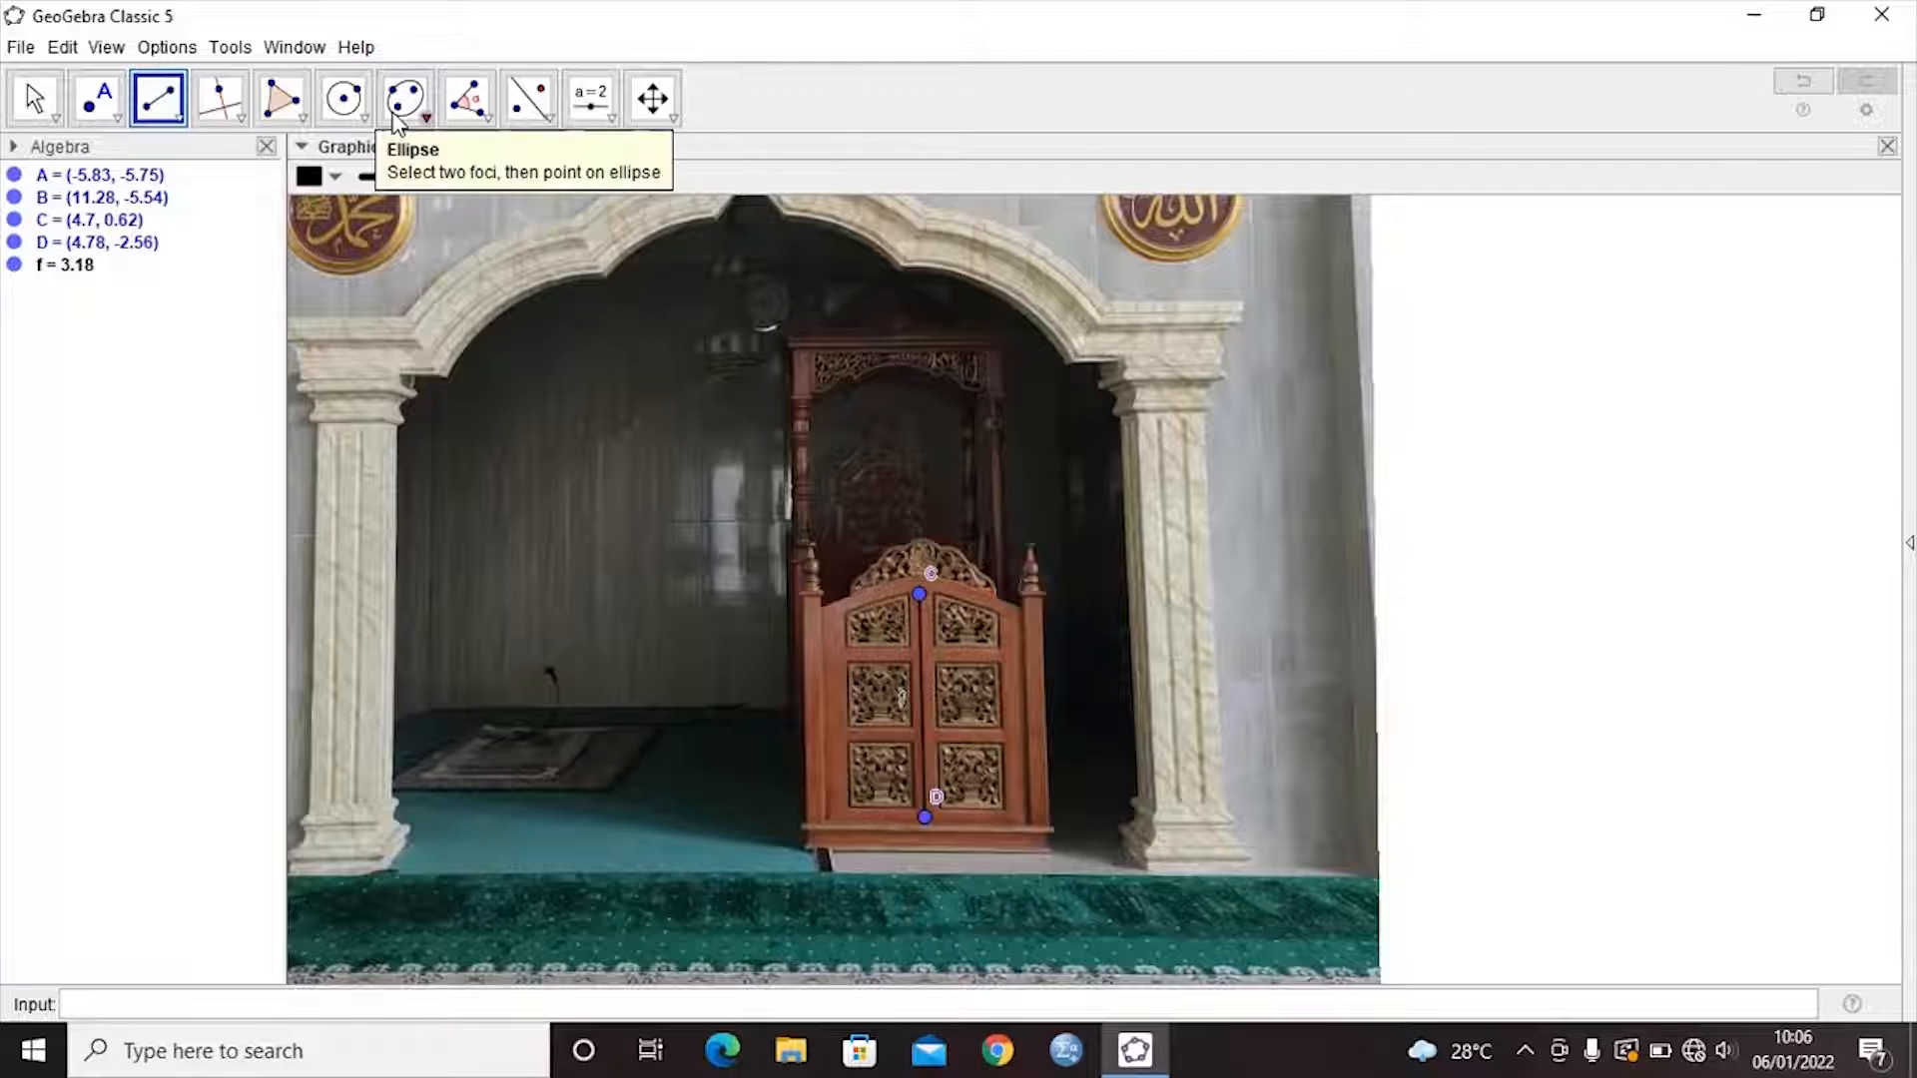
Step: Place a point at about (5.34, -0.74) on the door's right middle panel and reflect it about the central segment
left_click_drag(105, 100, 127, 171)
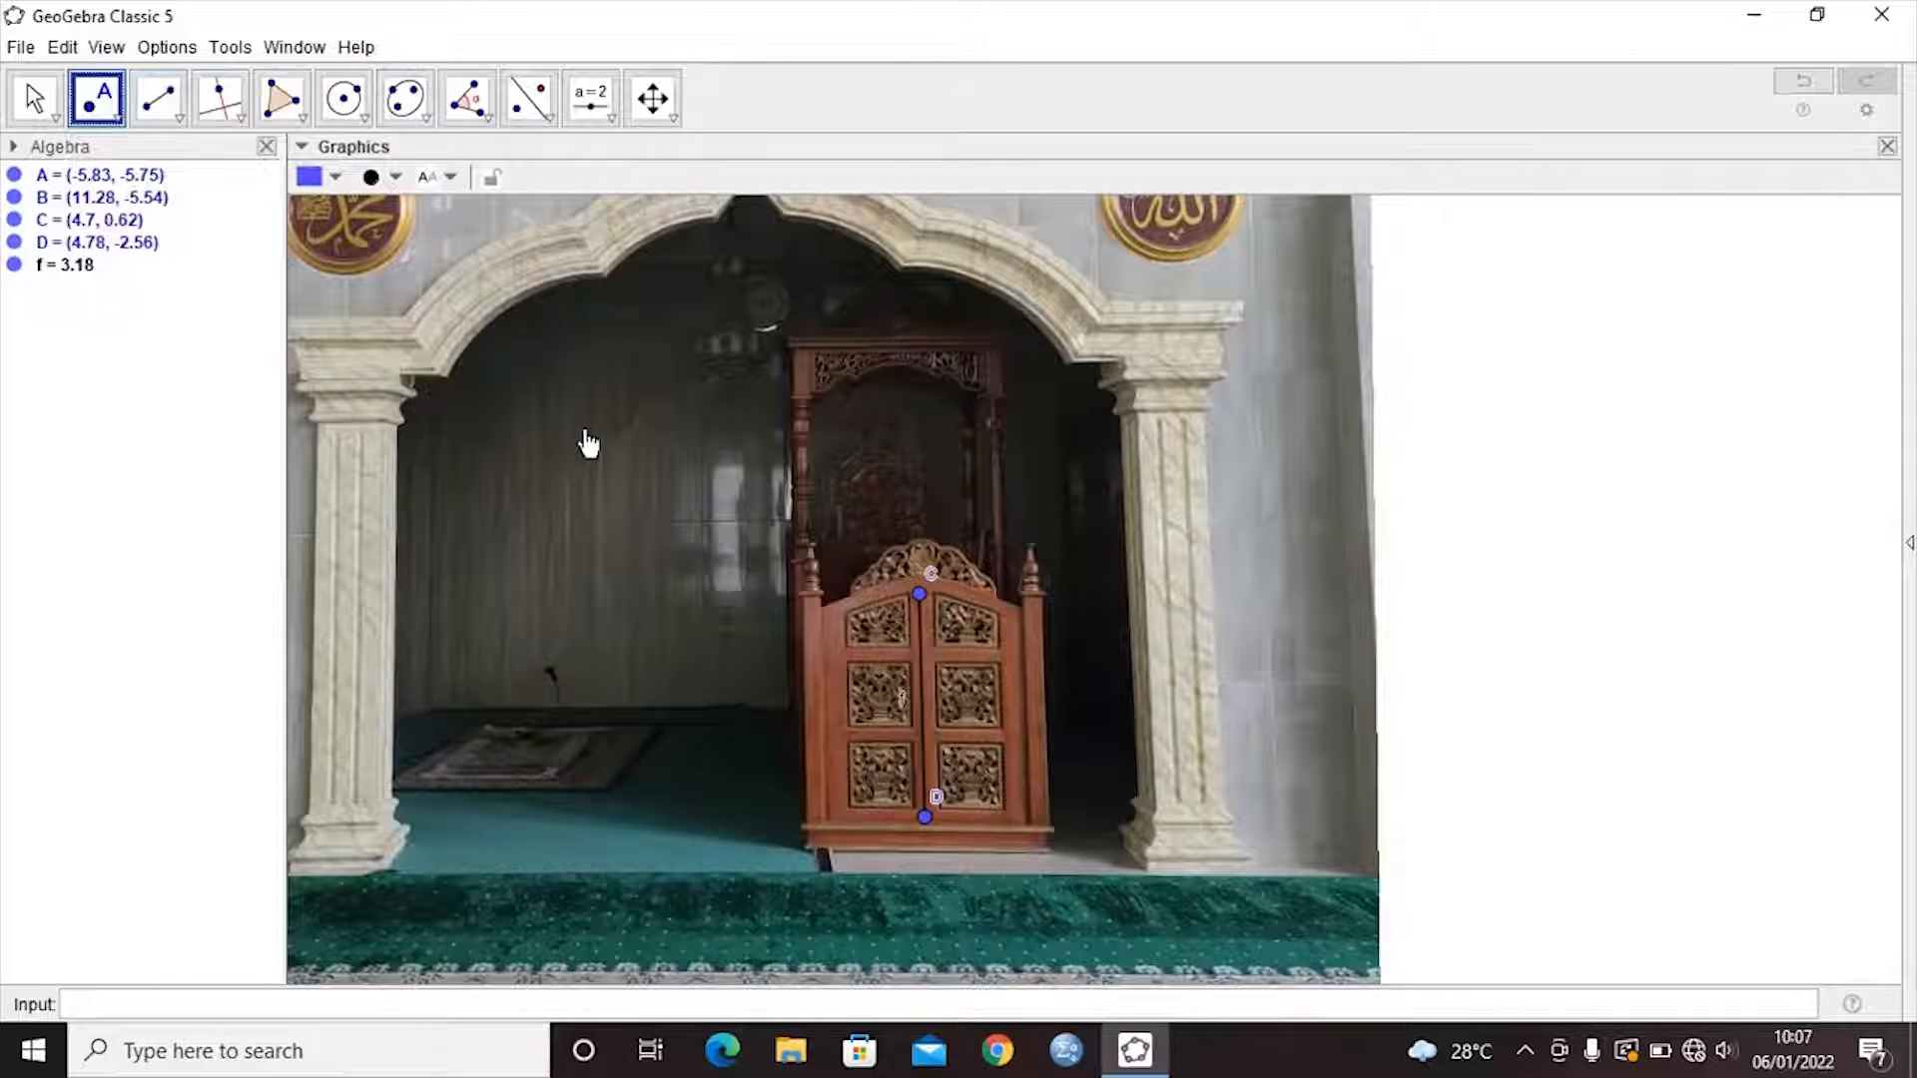
left_click(964, 689)
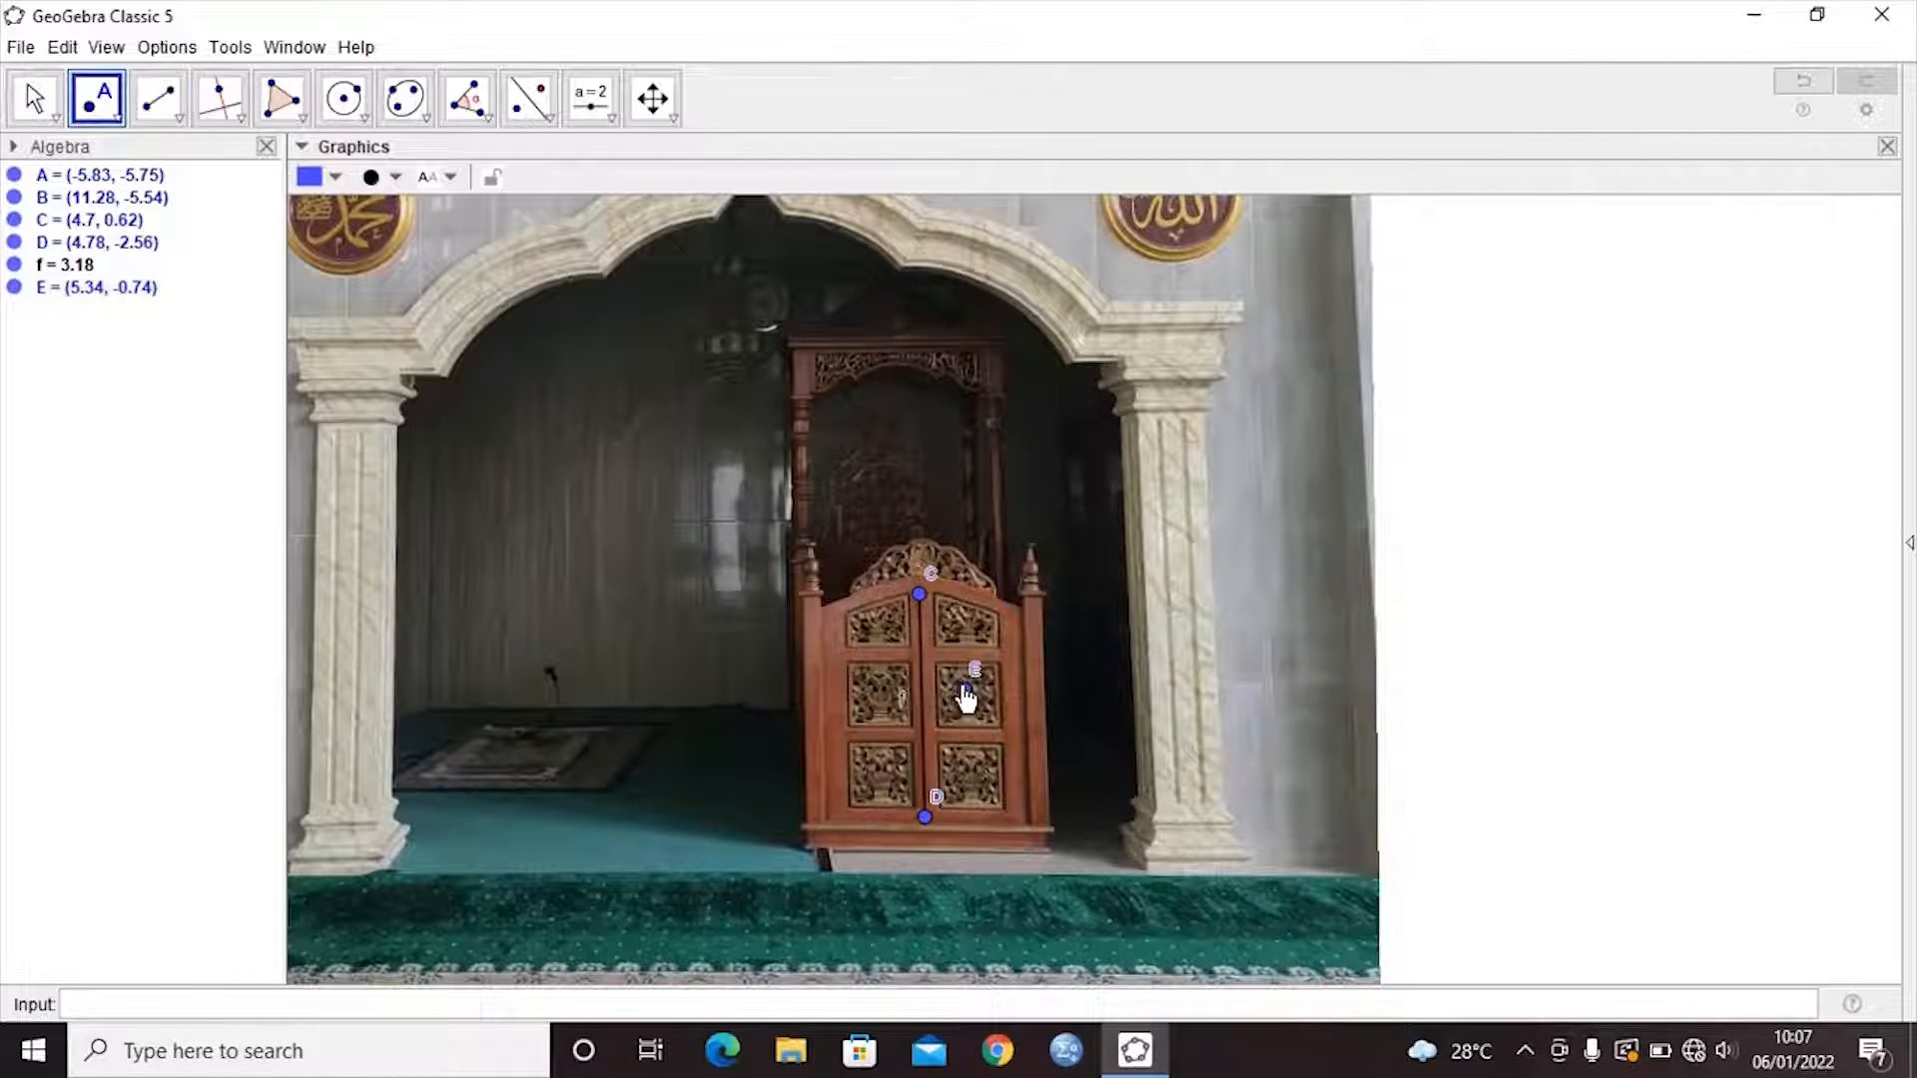
left_click(547, 122)
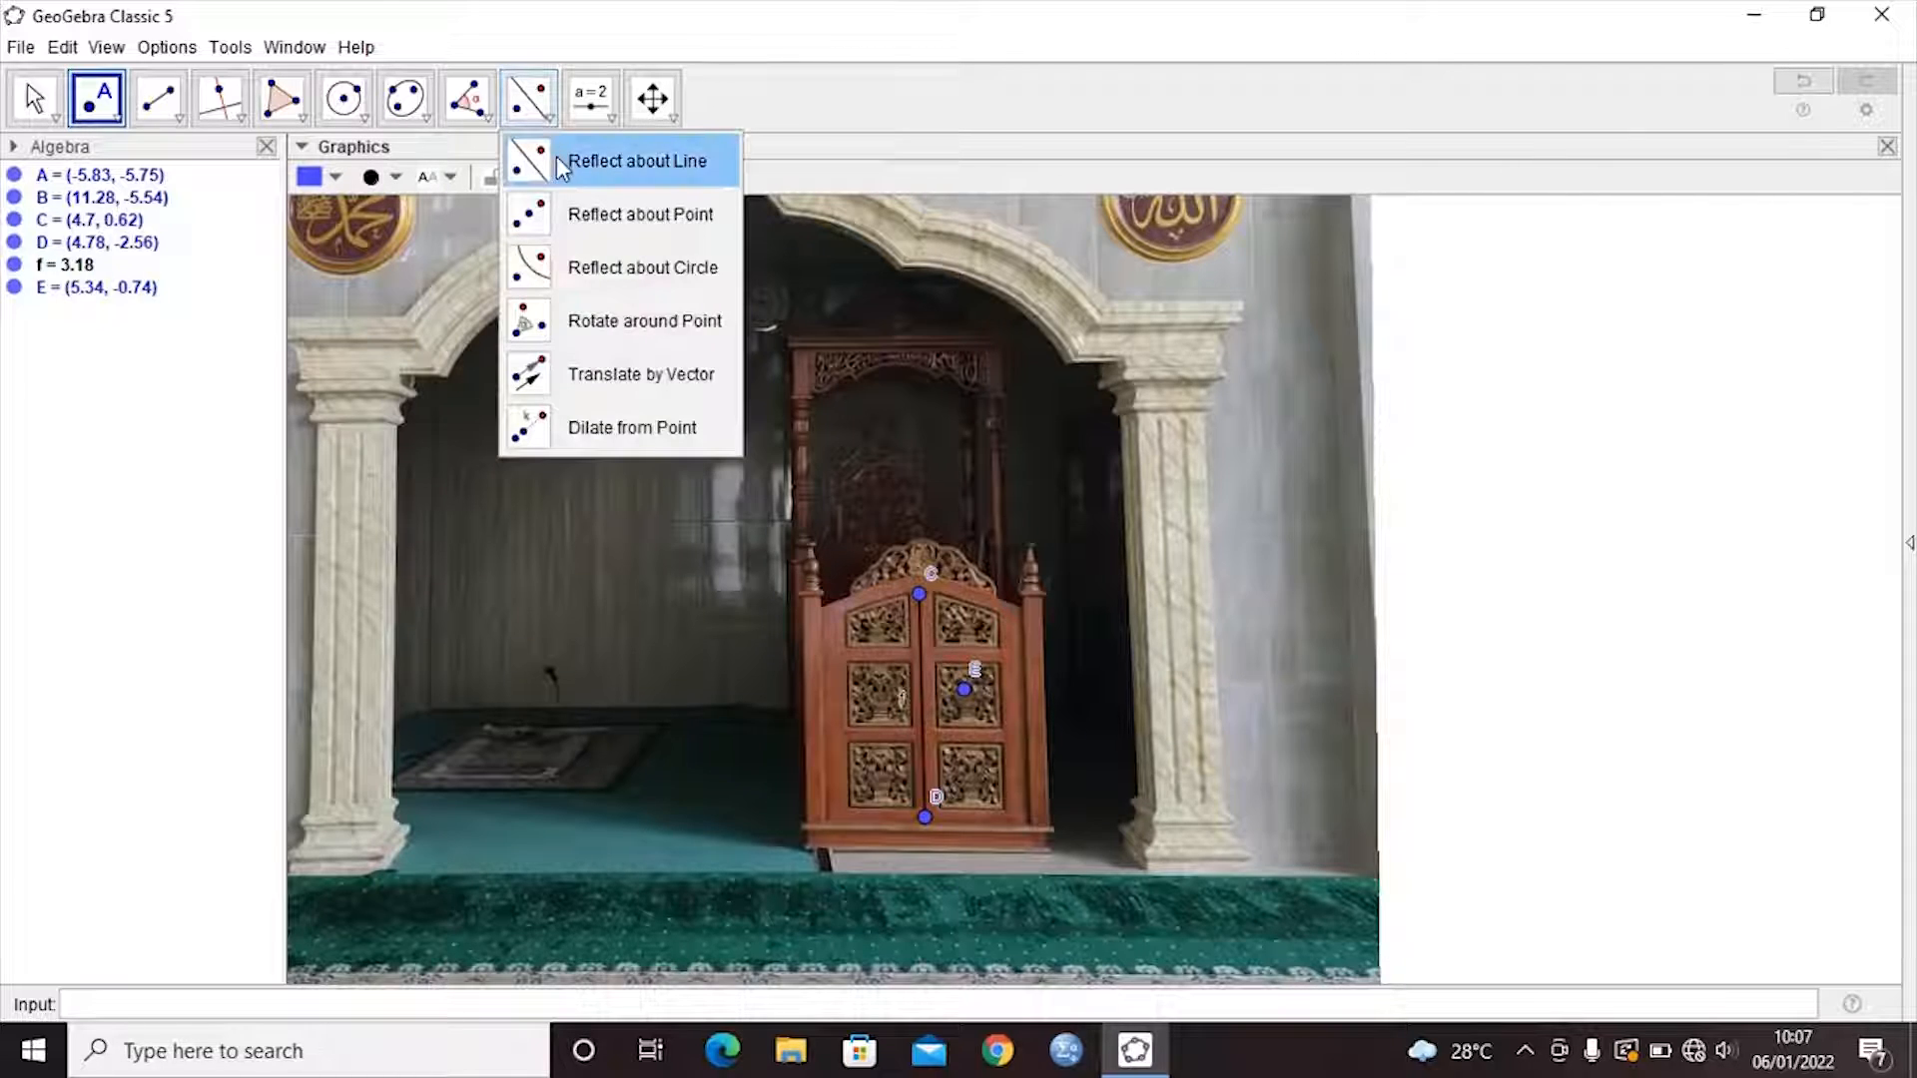
left_click(555, 160)
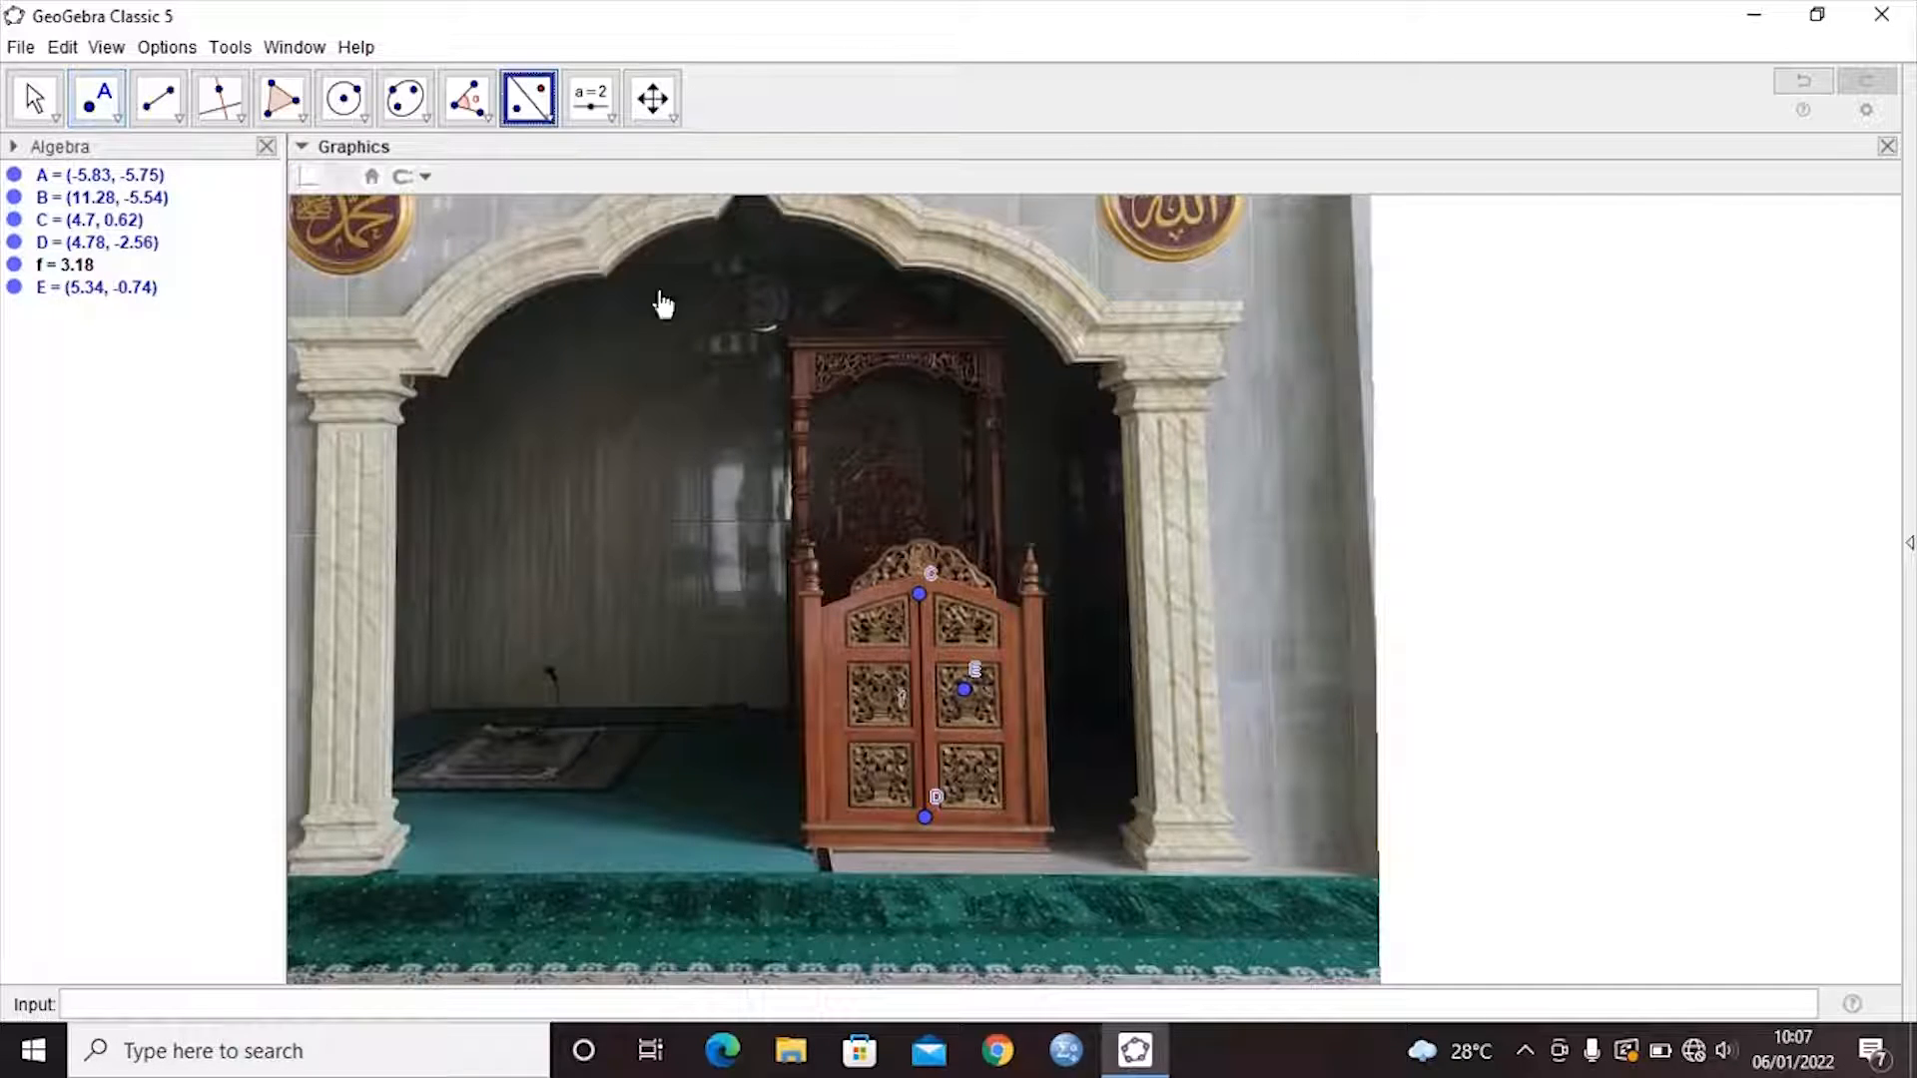
left_click(966, 693)
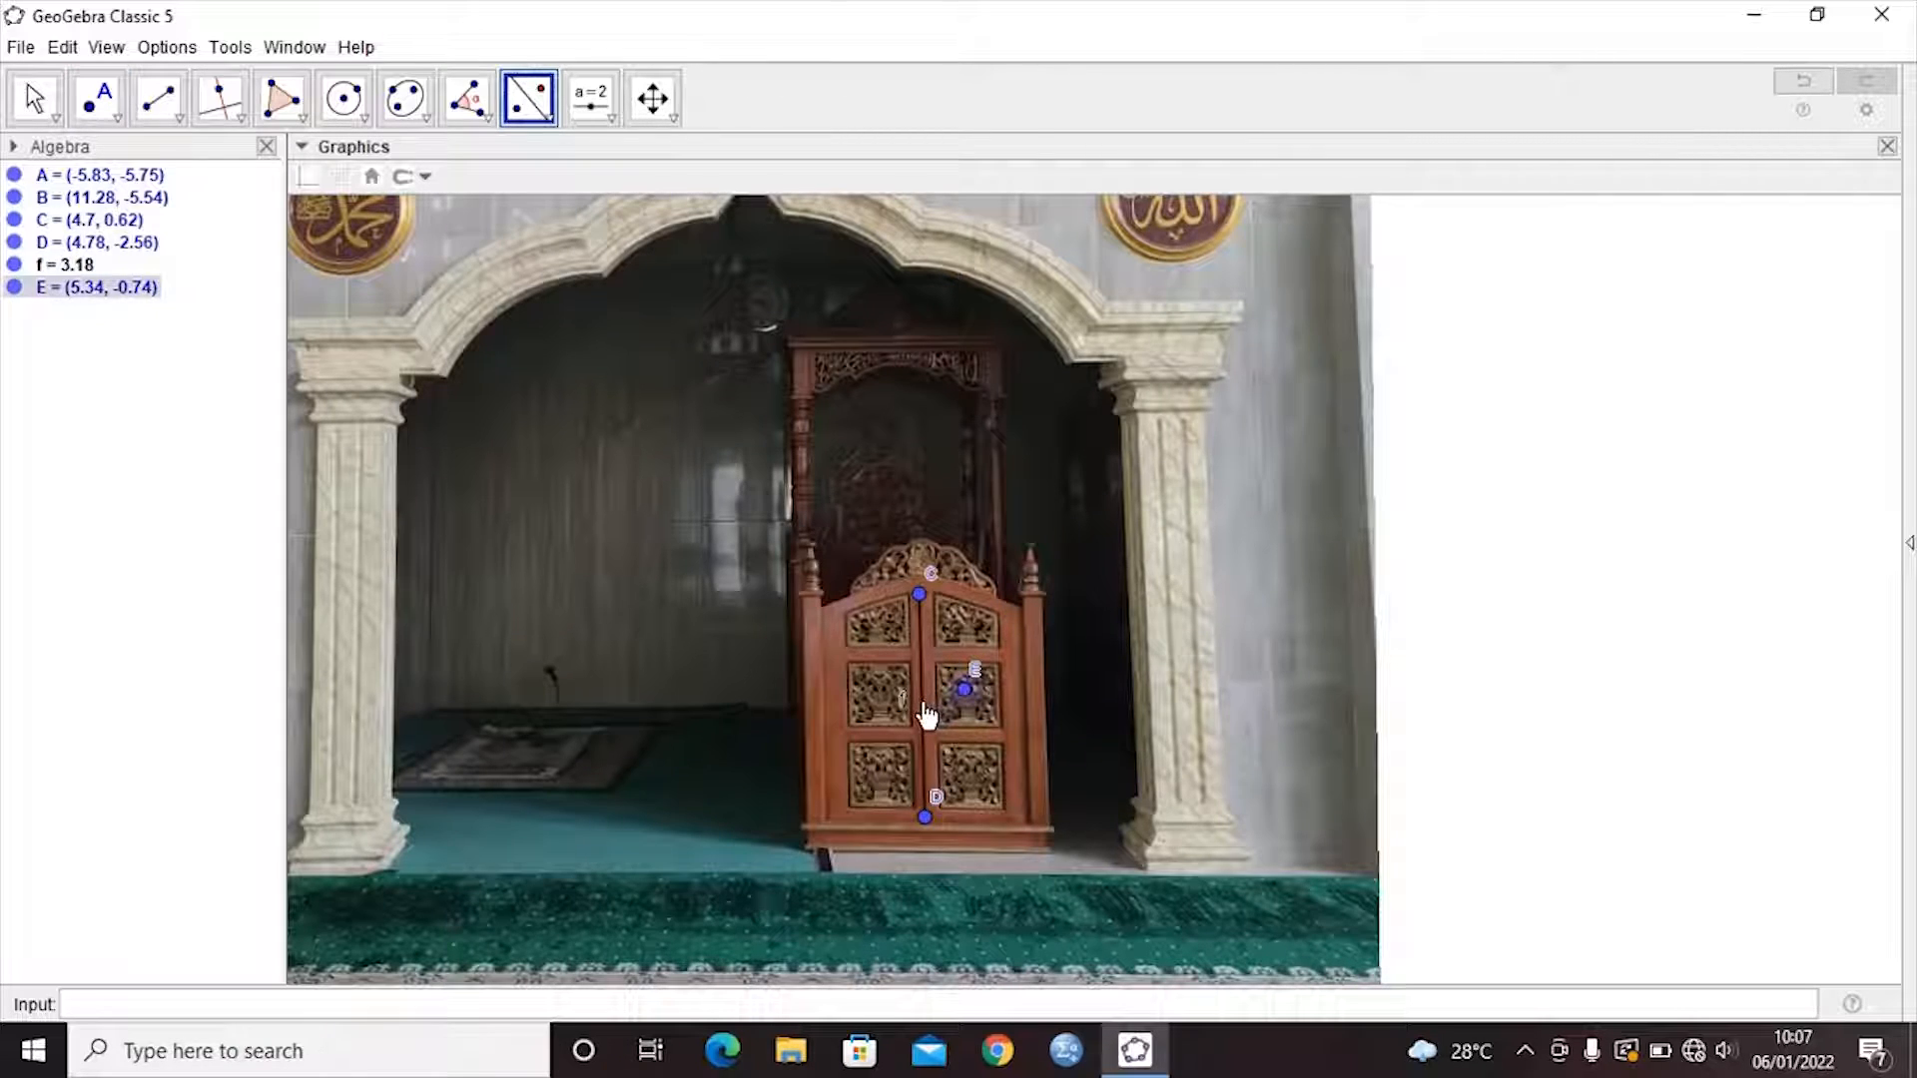
left_click(926, 715)
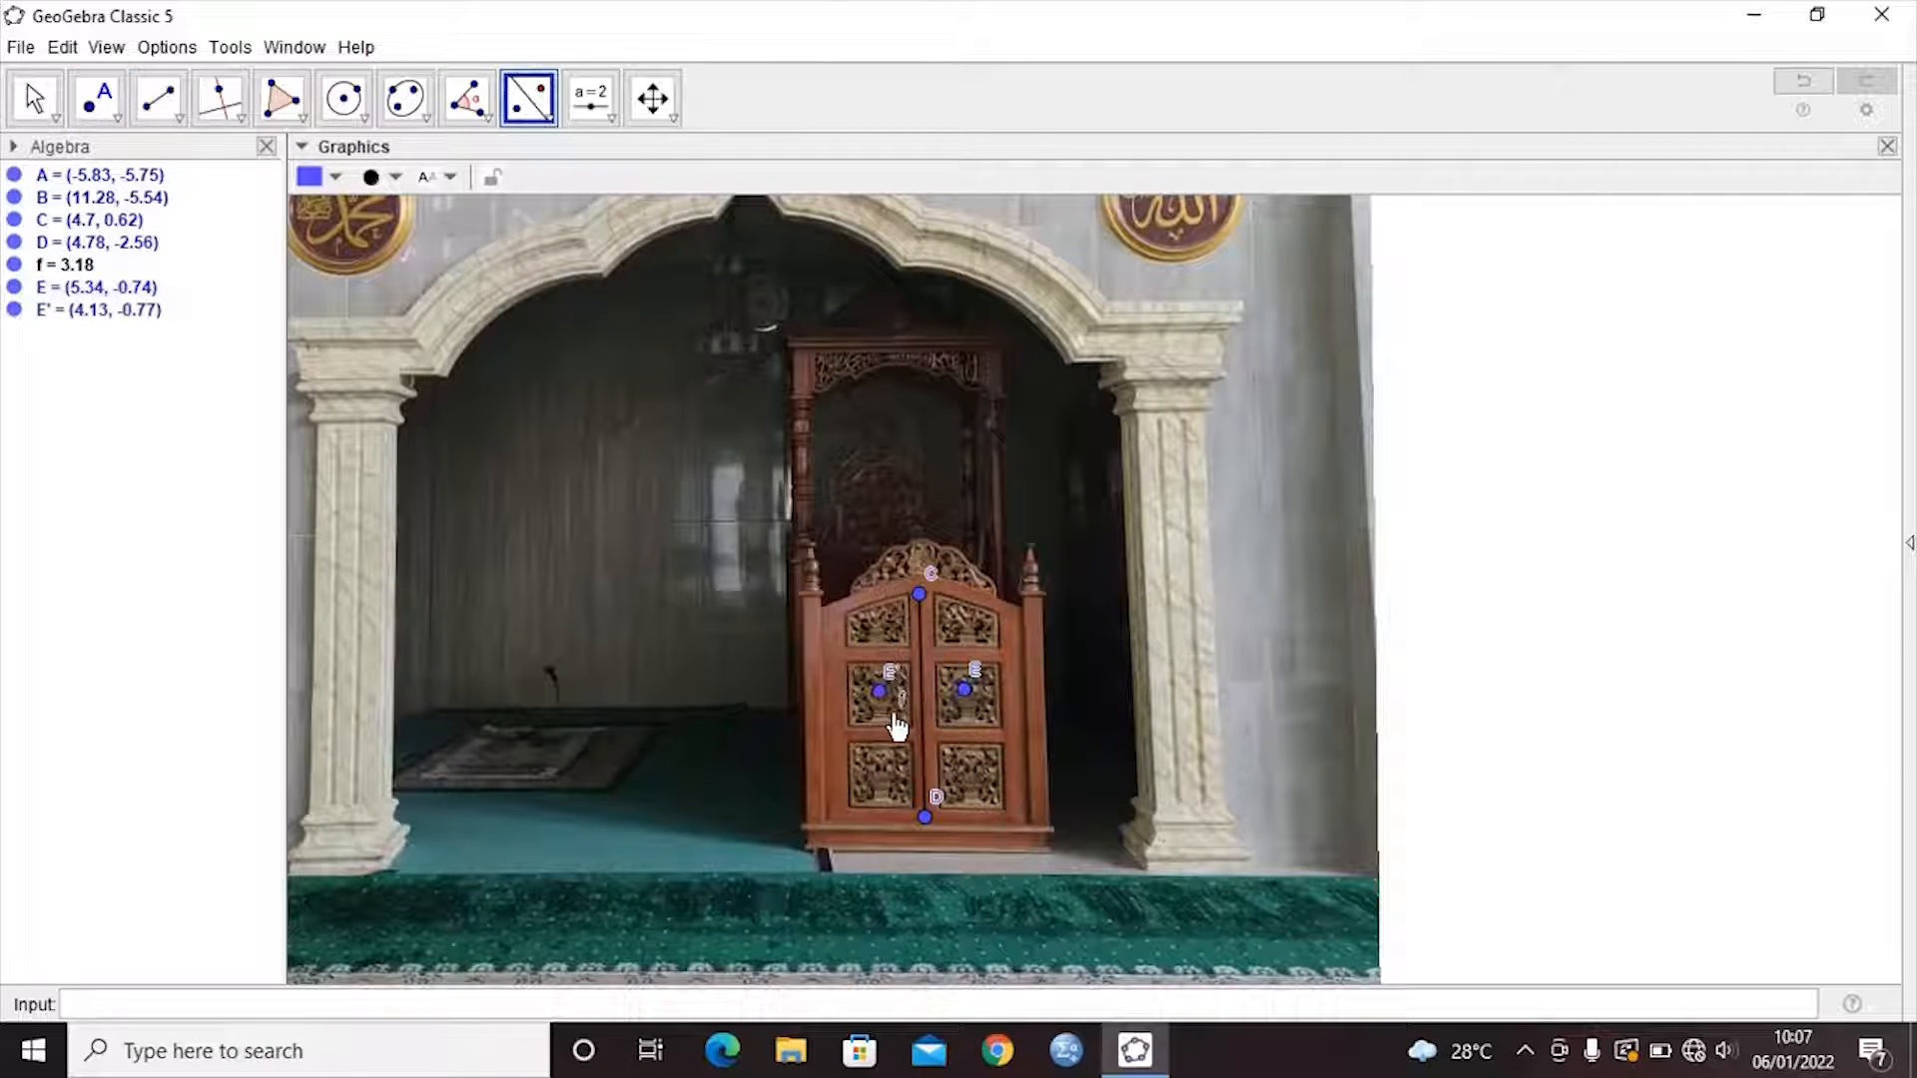